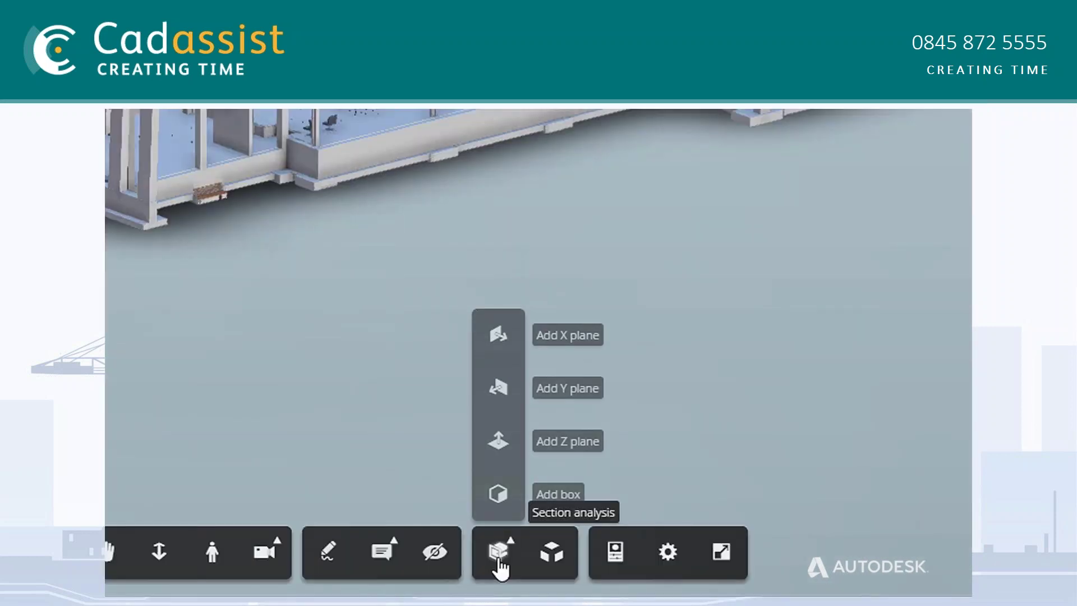
Add an X section plane, orbit the sectioned building, and show the folder as a list
left_click(503, 336)
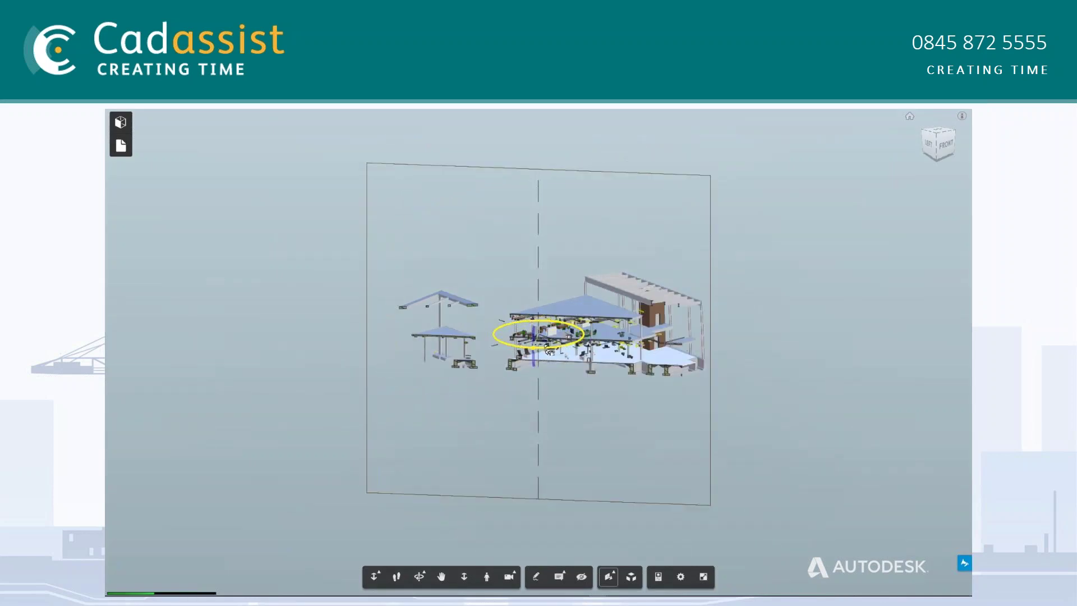
left_click_drag(541, 352, 593, 343)
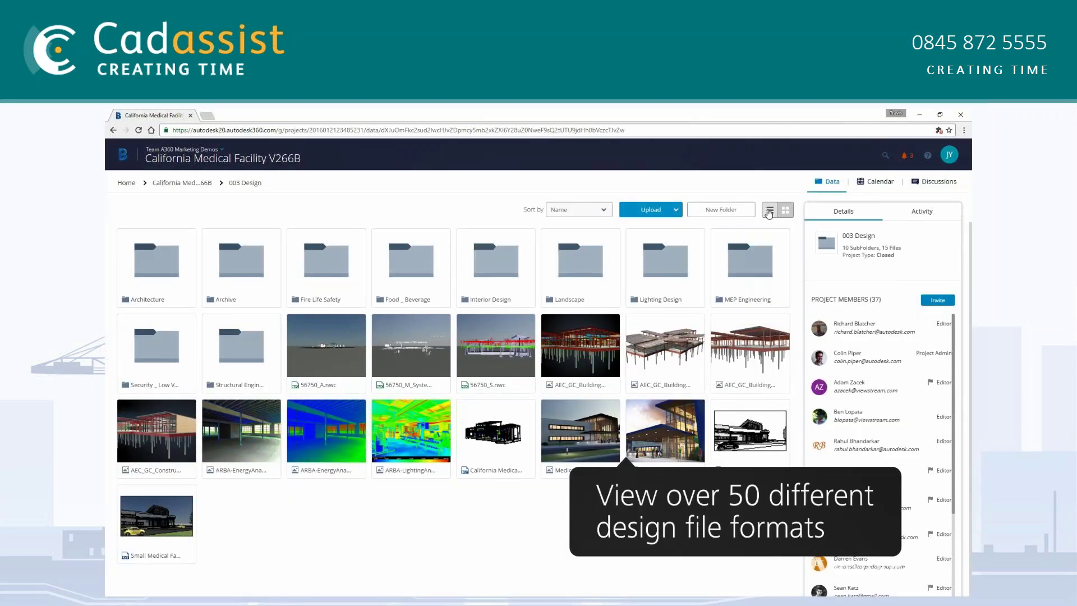
left_click(769, 211)
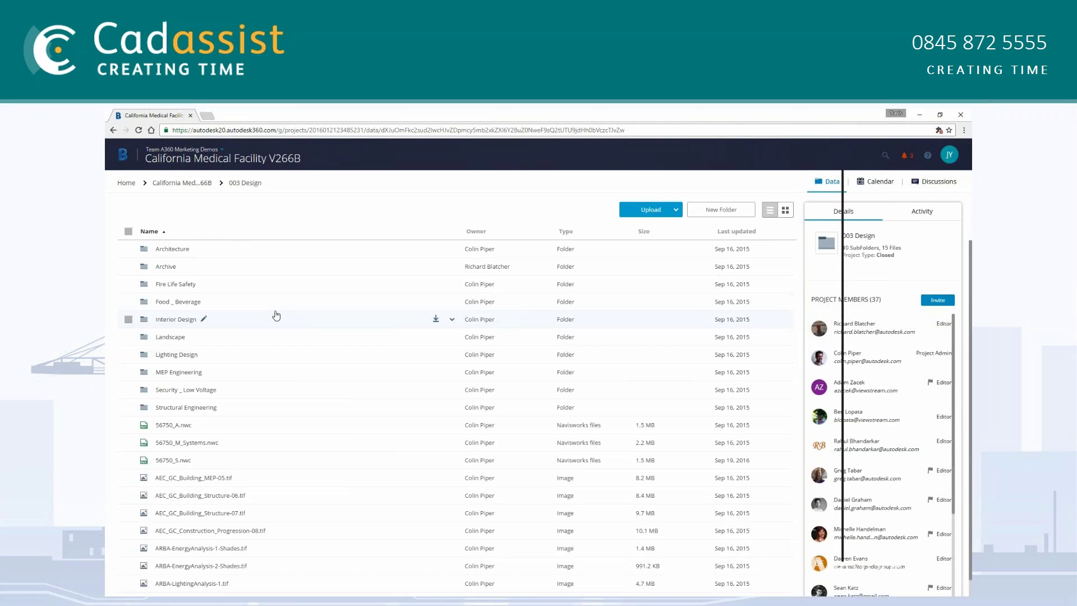
Go up to the project root folder and open the Romulus DWG floor plan
left_click(182, 183)
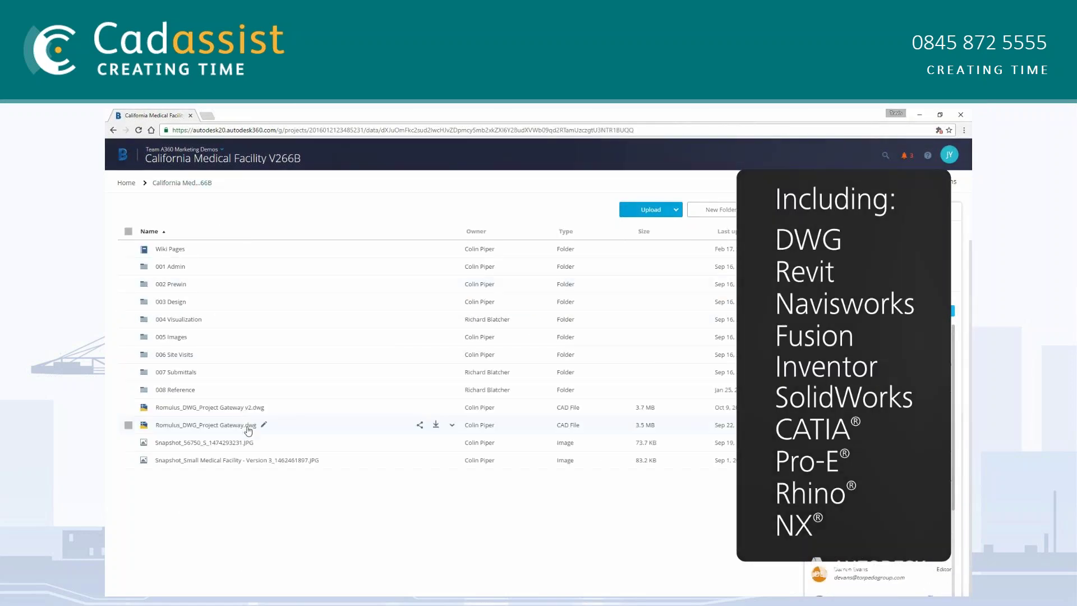
left_click(291, 409)
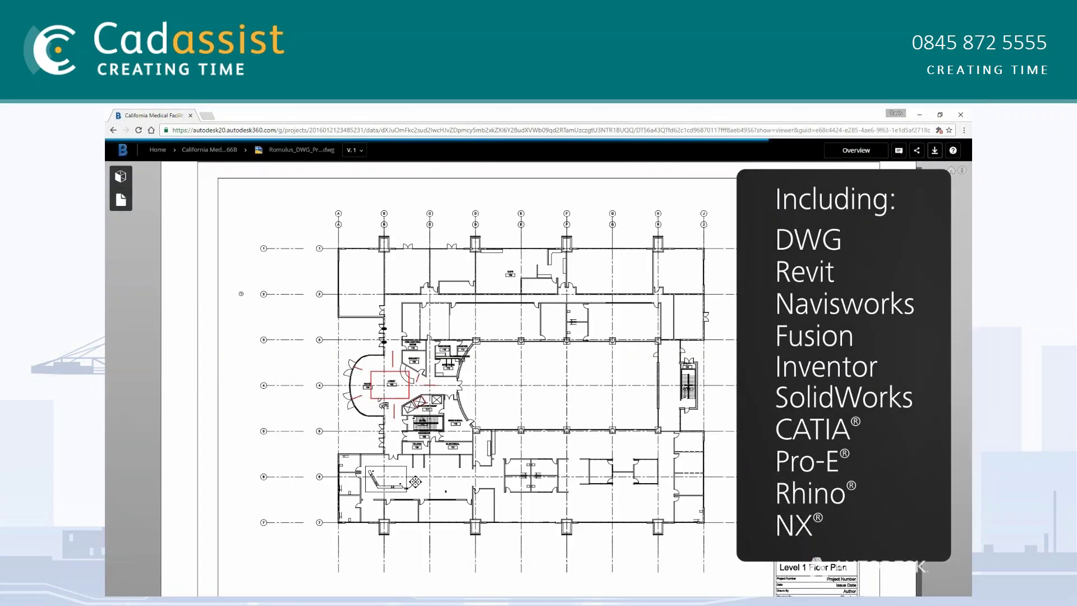
scroll(608, 424, "down", 2)
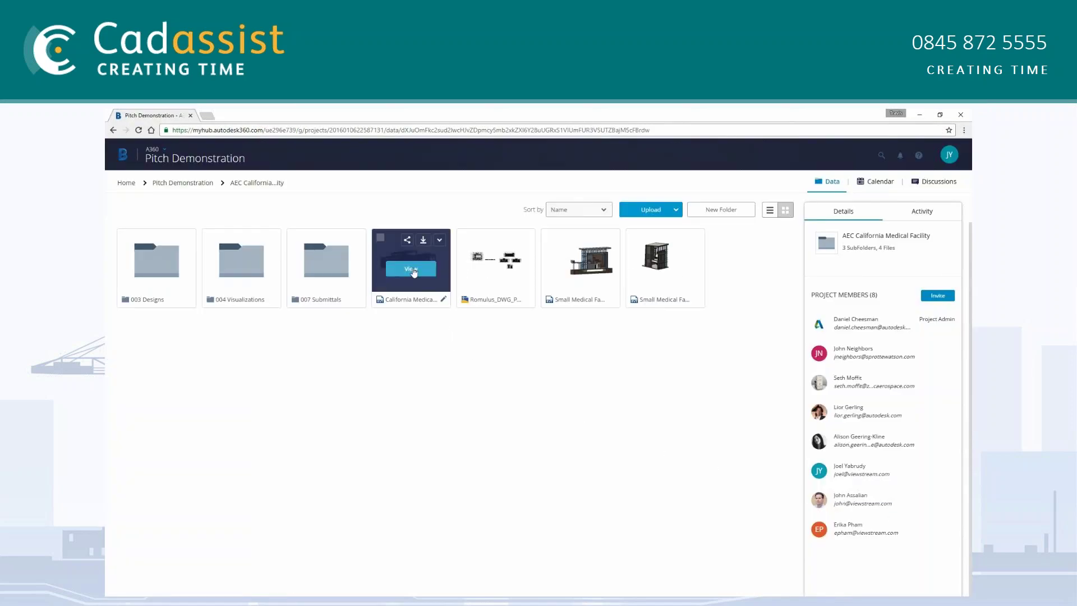
Open the California Medical model, orbit to a rear view, and explode its parts apart
left_click(412, 271)
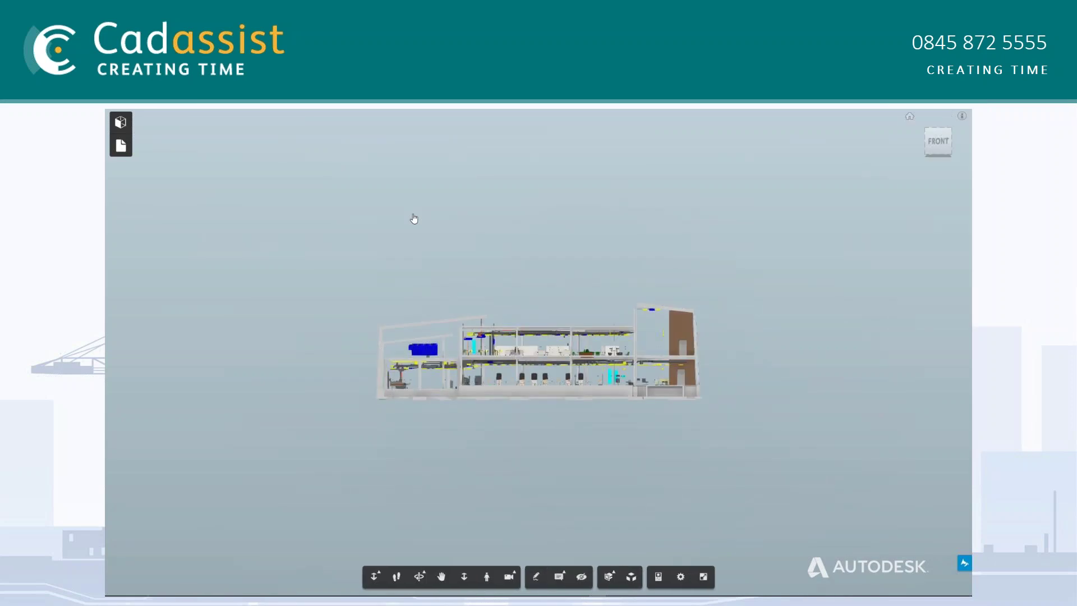
left_click_drag(595, 312, 399, 327)
left_click_drag(673, 443, 579, 439)
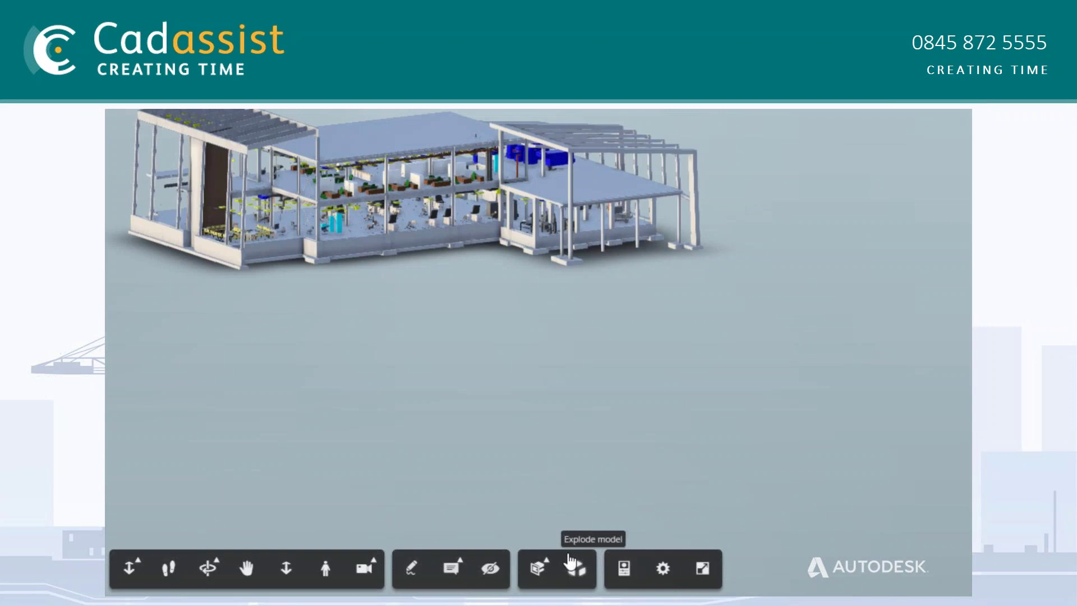
left_click(575, 567)
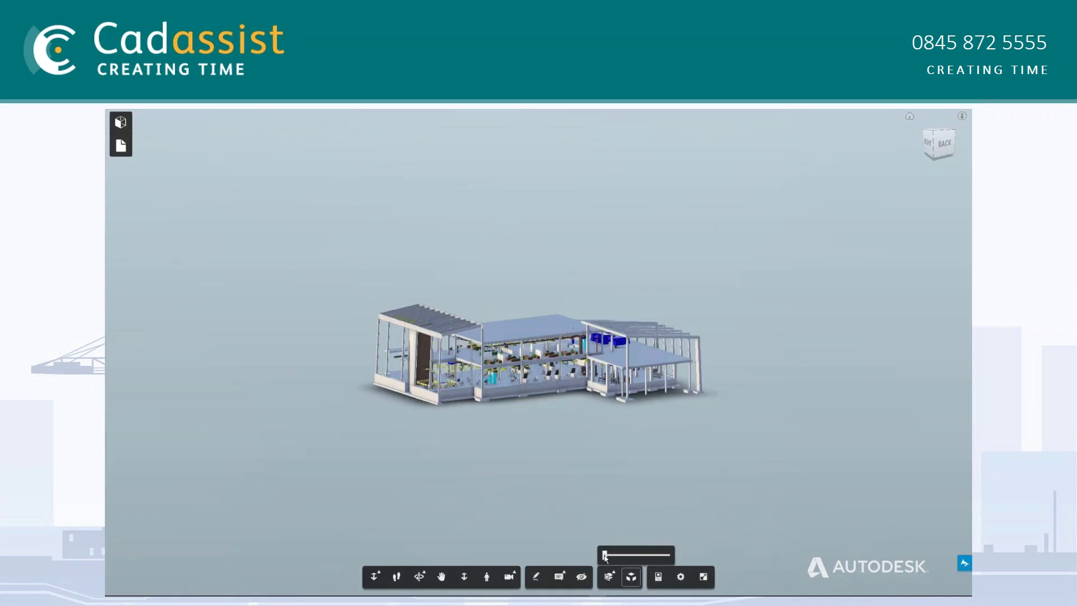
left_click_drag(531, 534, 604, 558)
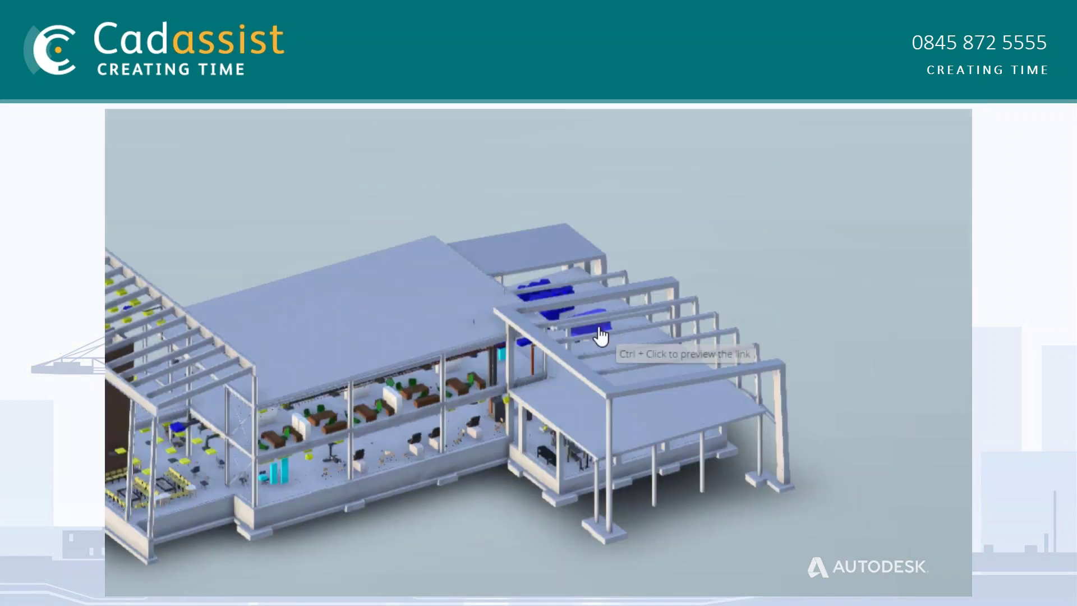
Isolate the blue rooftop unit, focus on it, and orbit to a side view
right_click(600, 337)
left_click(623, 341)
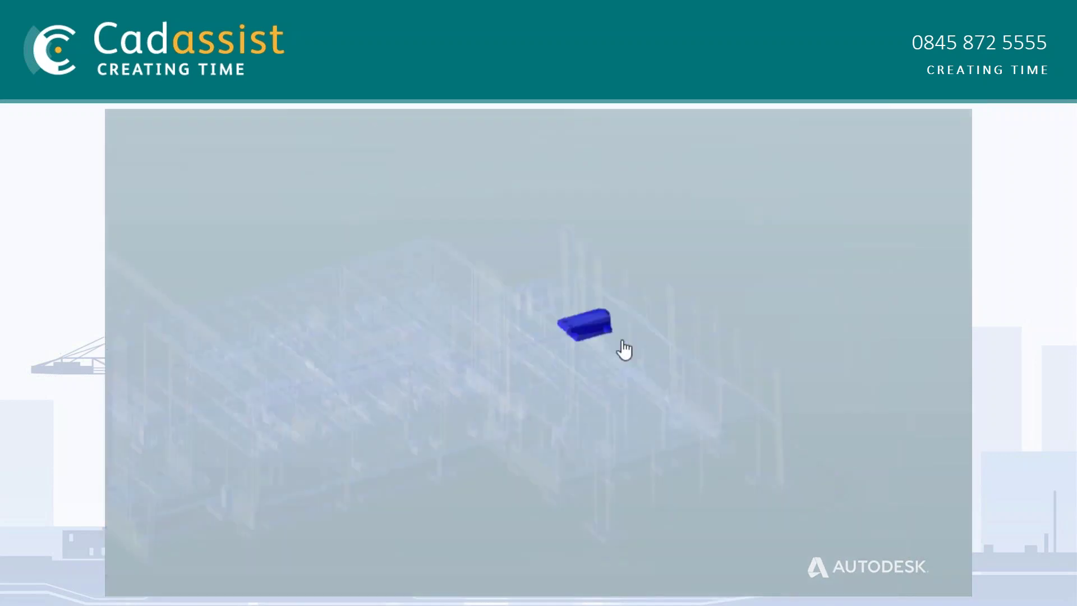
right_click(643, 327)
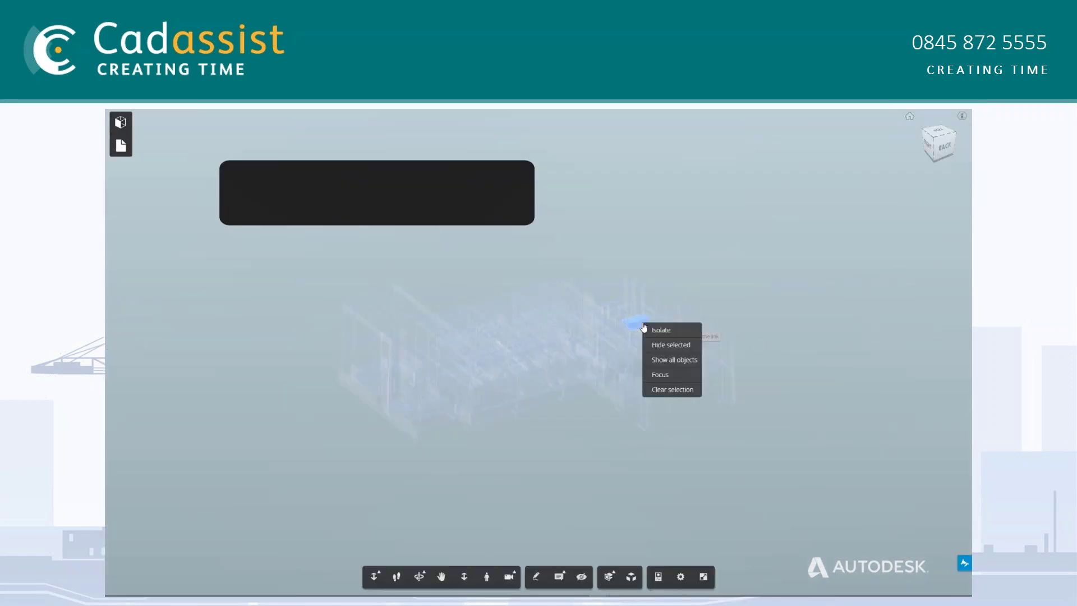
left_click(669, 374)
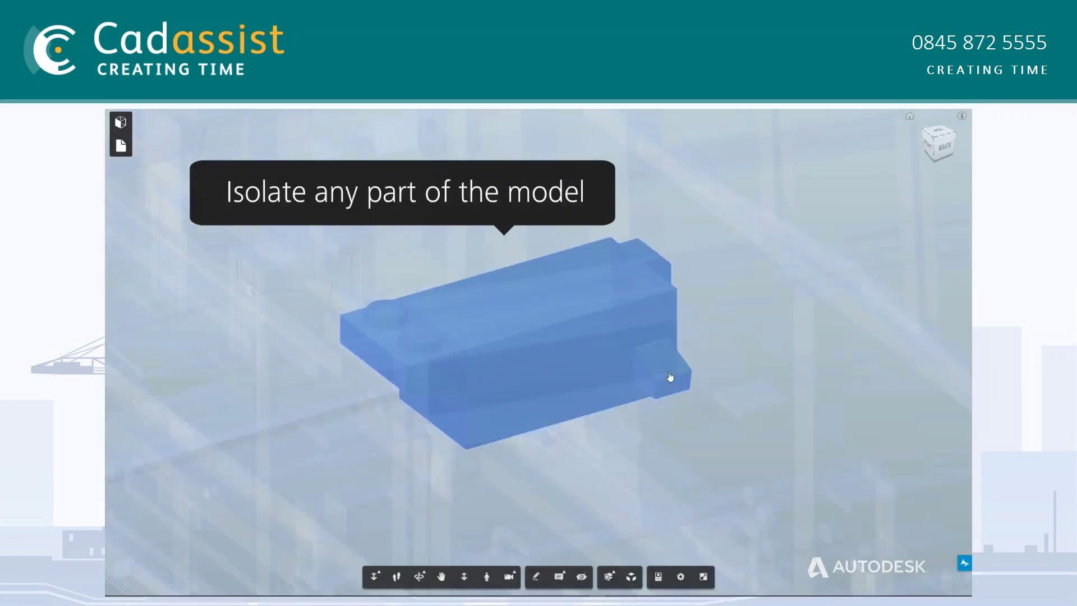
left_click_drag(575, 476, 664, 490)
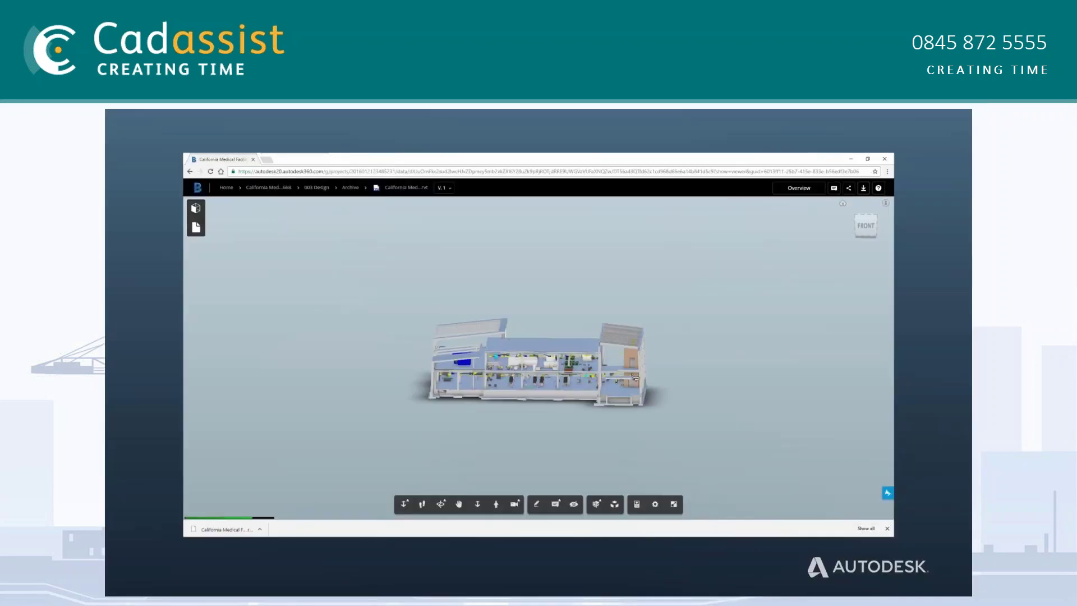
Orbit the building and open the Share settings for the California Medical Facility model
left_click_drag(635, 378, 728, 302)
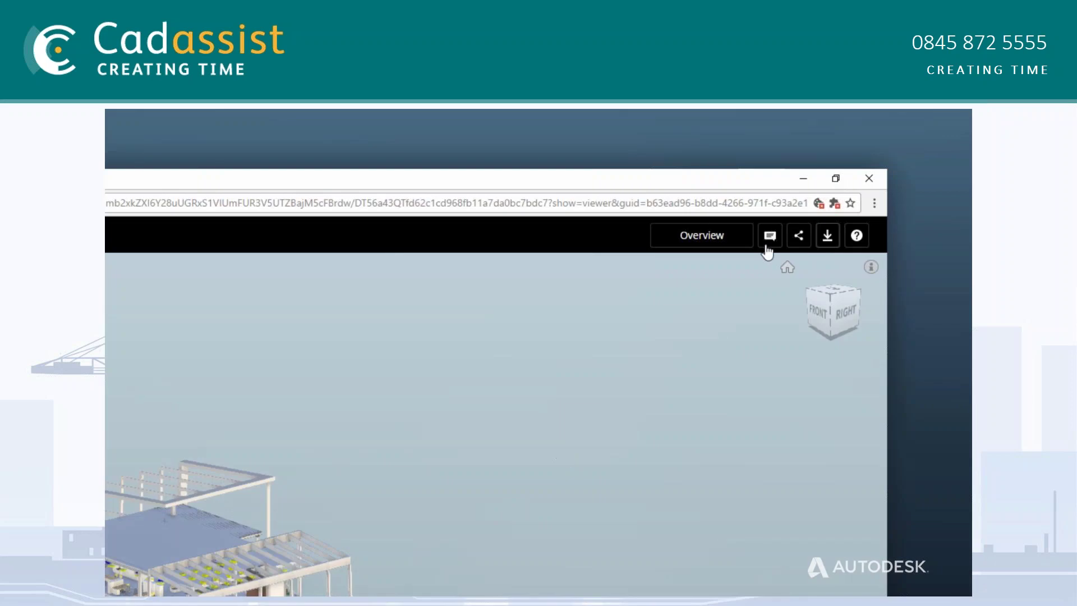
left_click(805, 240)
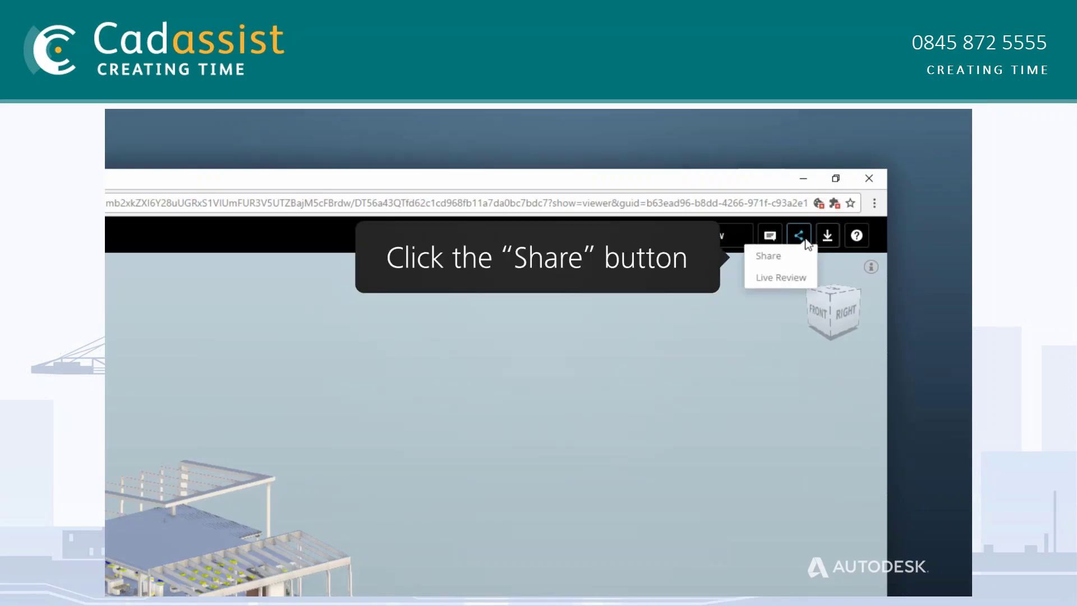
left_click(795, 258)
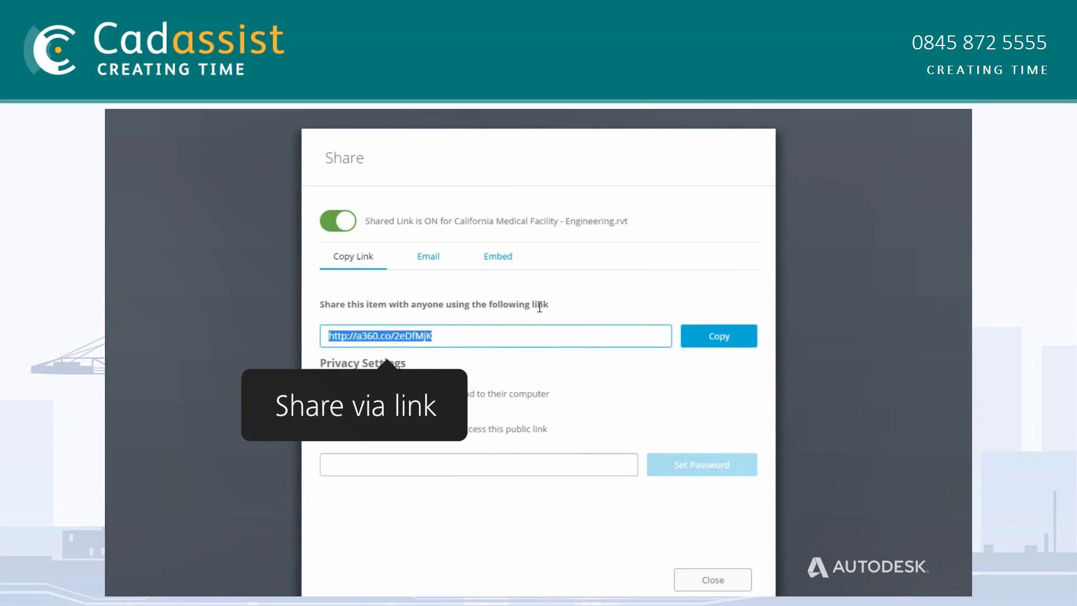
Email the share to the recipient with the message 'Here is the final rev.' and require a password
left_click(440, 259)
left_click(370, 336)
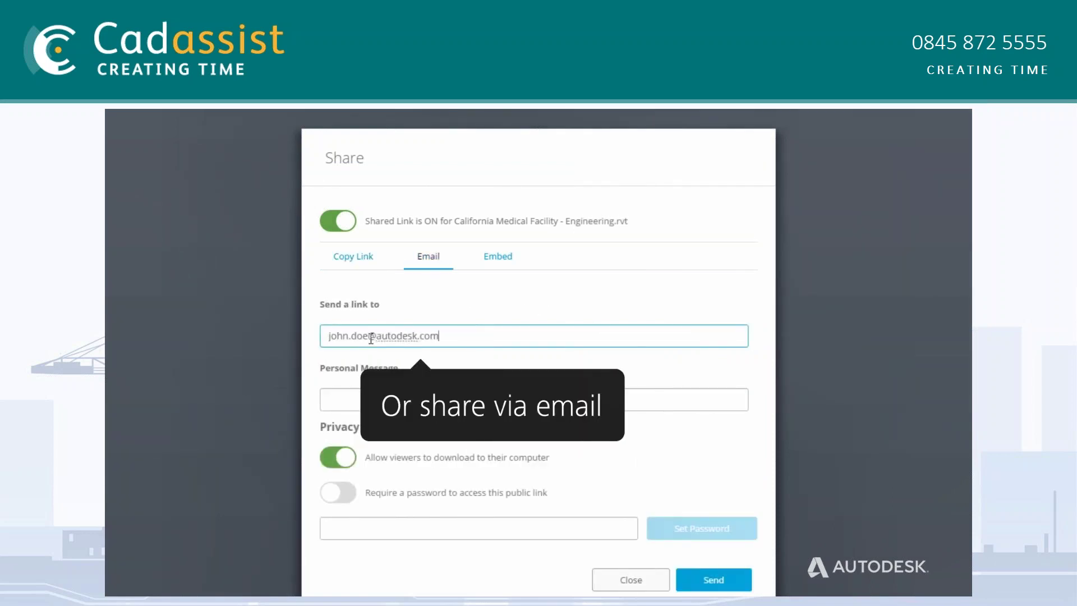
key("Tab")
type("Here is the final rev.")
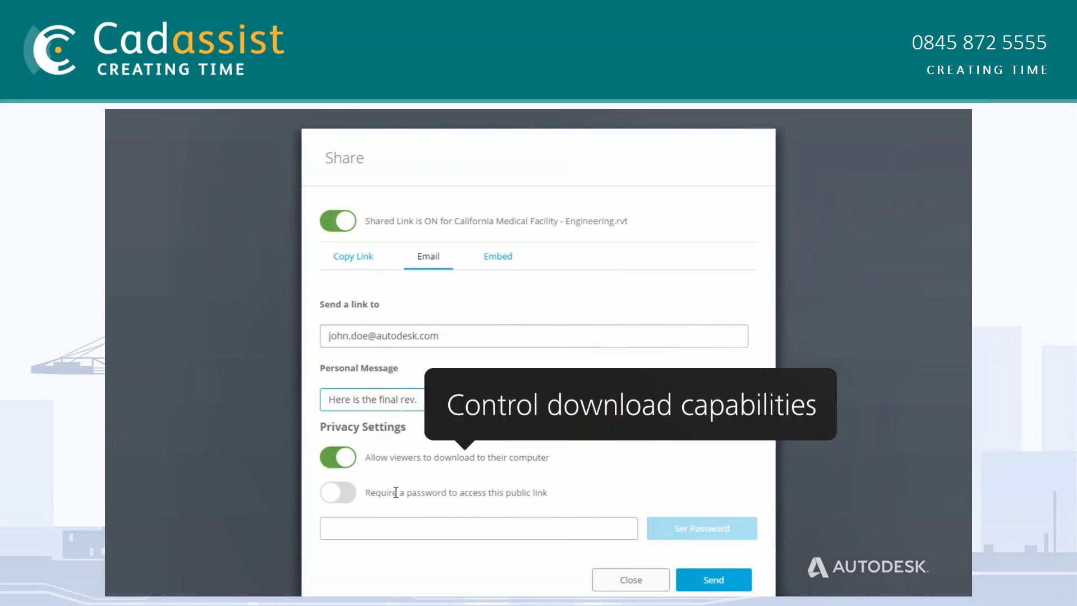
left_click(344, 496)
left_click(391, 527)
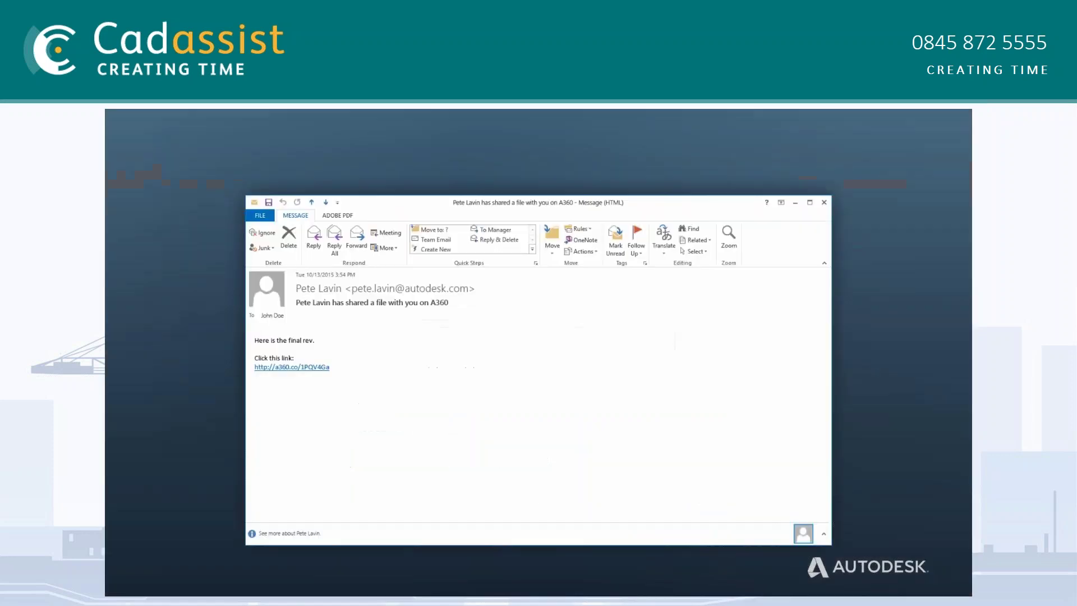
Open the shared link from the Outlook email and orbit the protected model in 3D
left_click(263, 348)
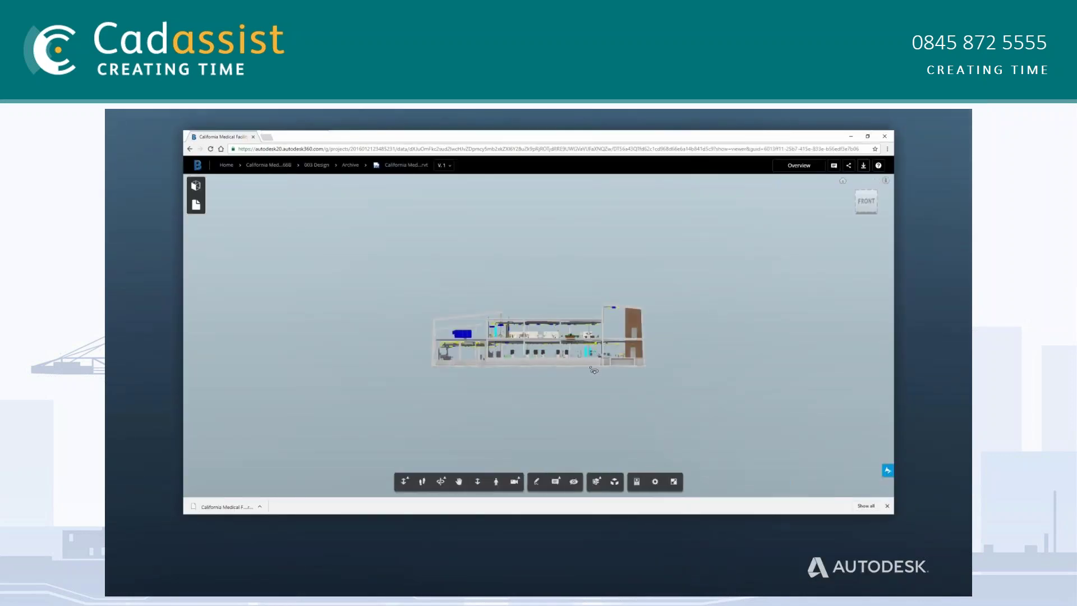
left_click_drag(594, 370, 634, 403)
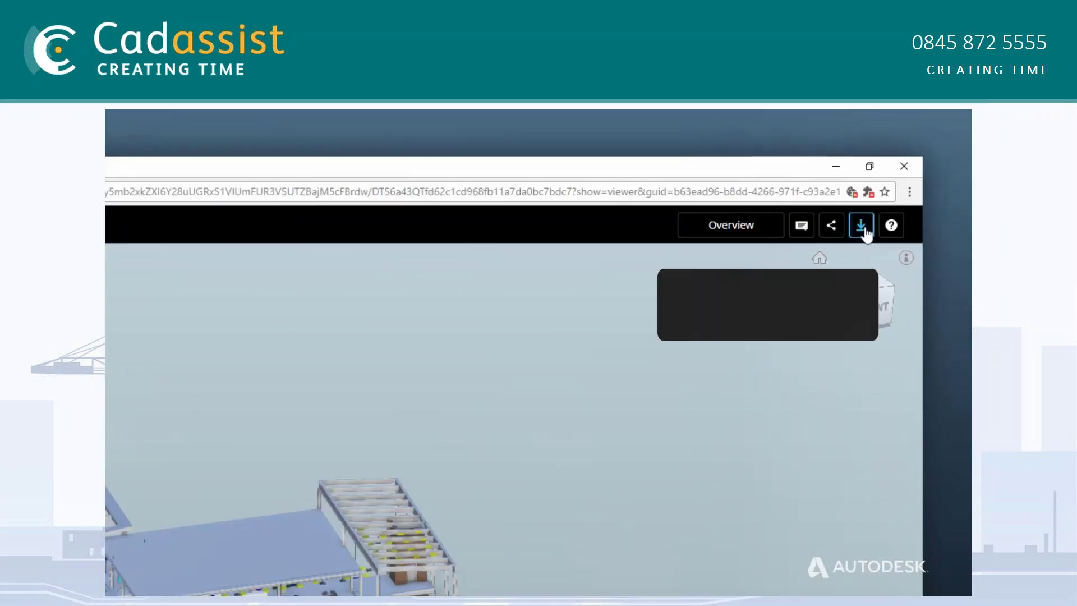
Download the California Medical model file and save it to the computer
left_click(861, 225)
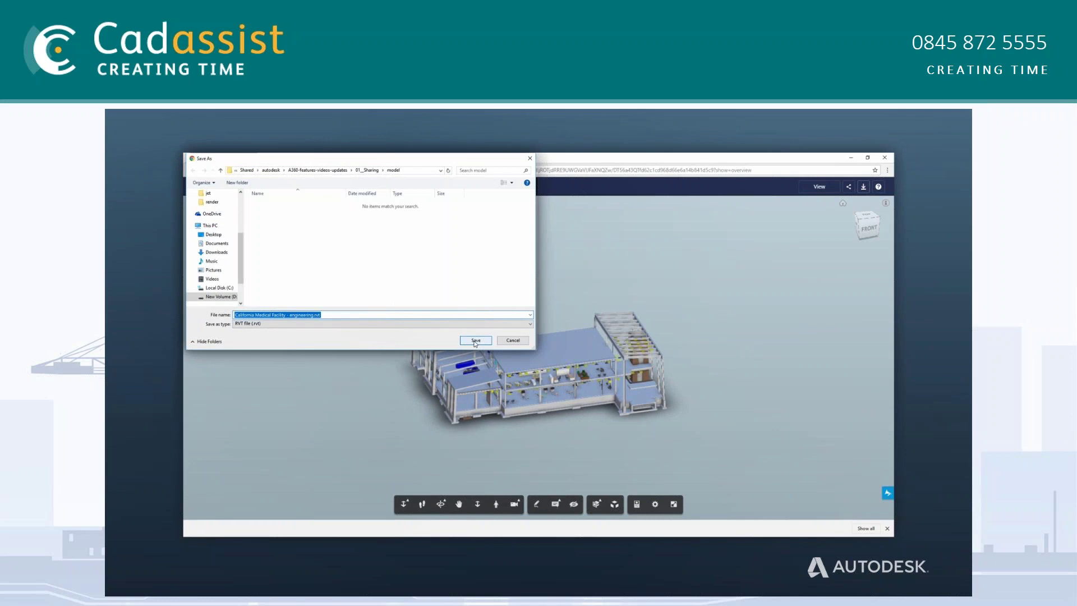
left_click(475, 340)
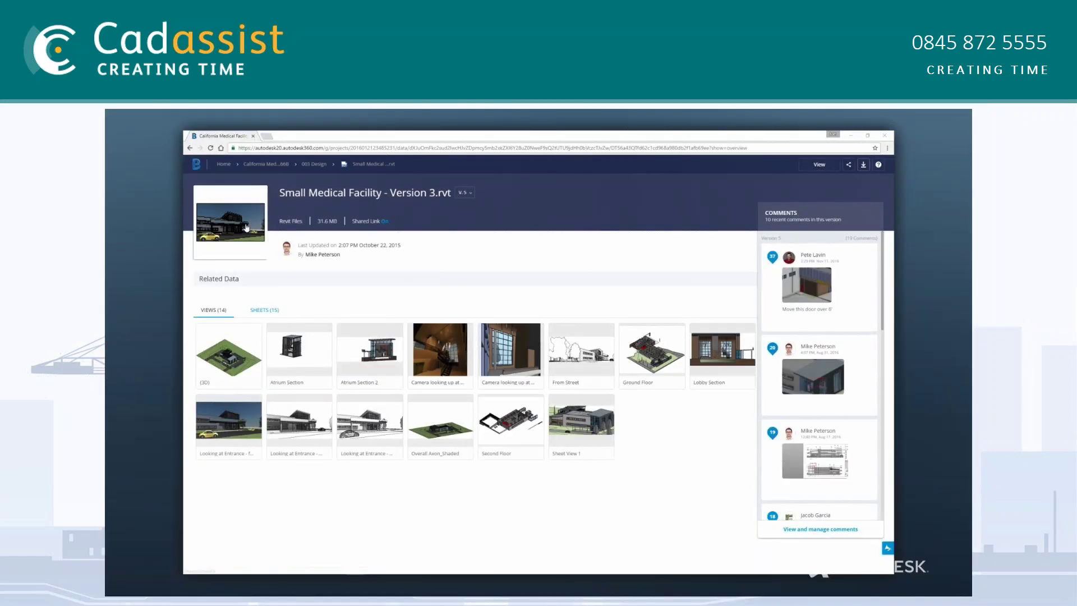
Open the model in the 3D viewer and browse comments 18, 16, 37, 20 and 19
left_click(246, 228)
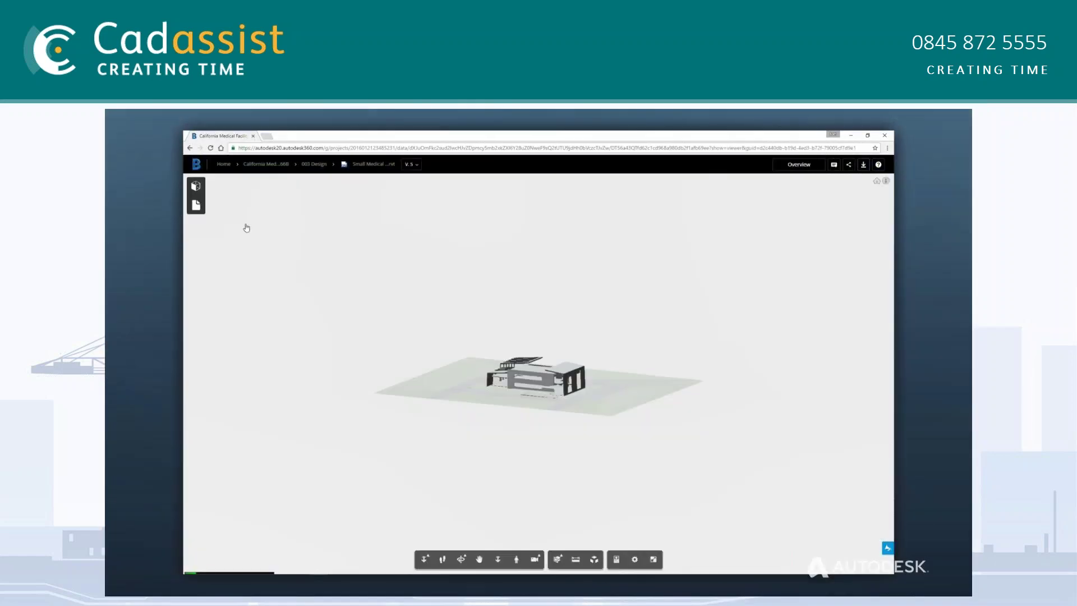
left_click(835, 167)
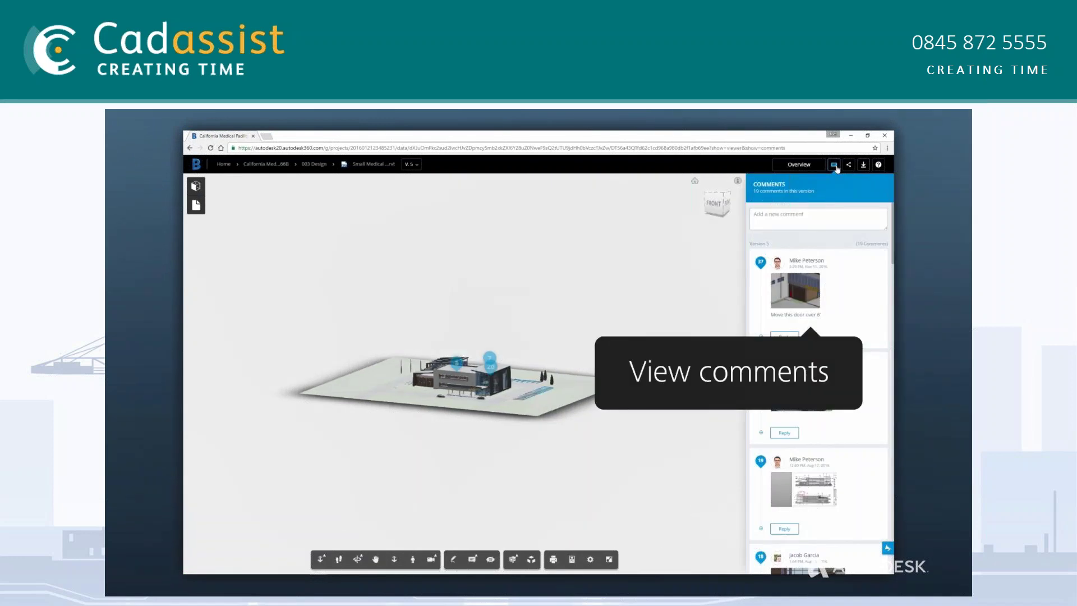
left_click(851, 555)
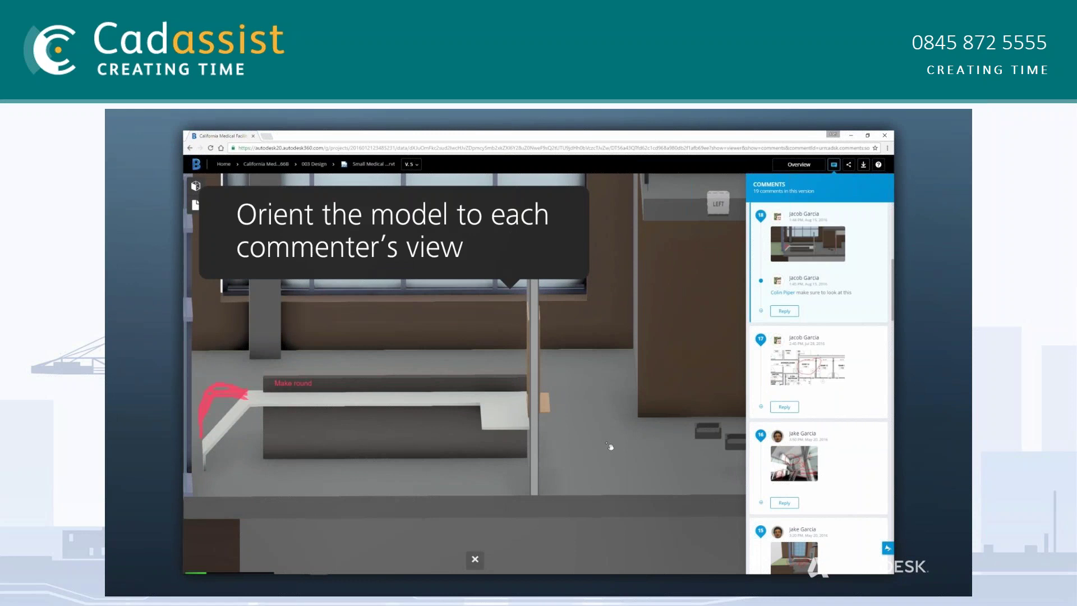
left_click(860, 449)
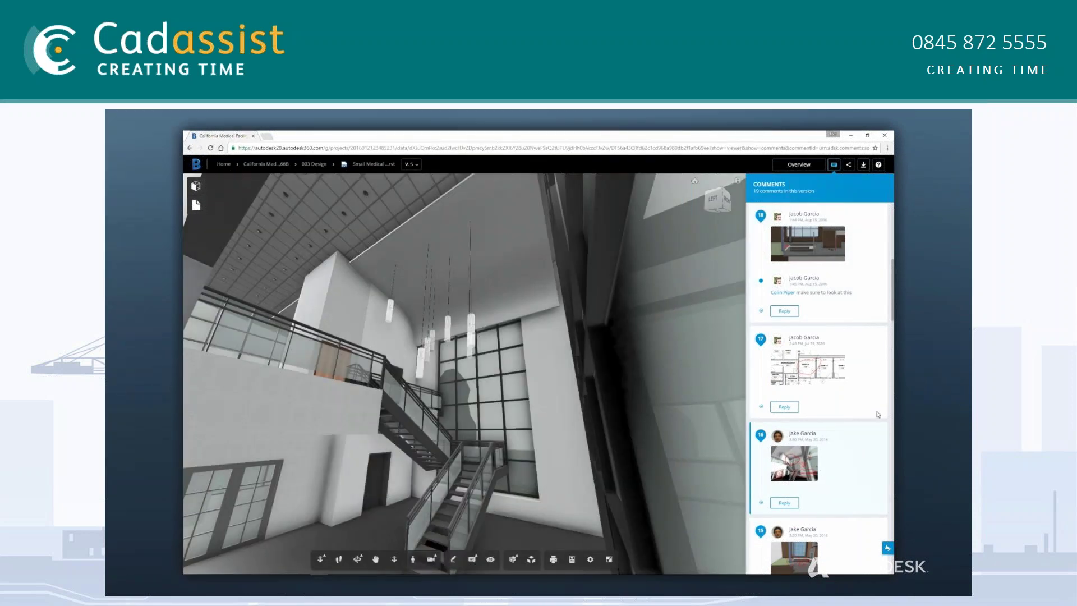
left_click_drag(892, 289, 892, 226)
left_click(867, 292)
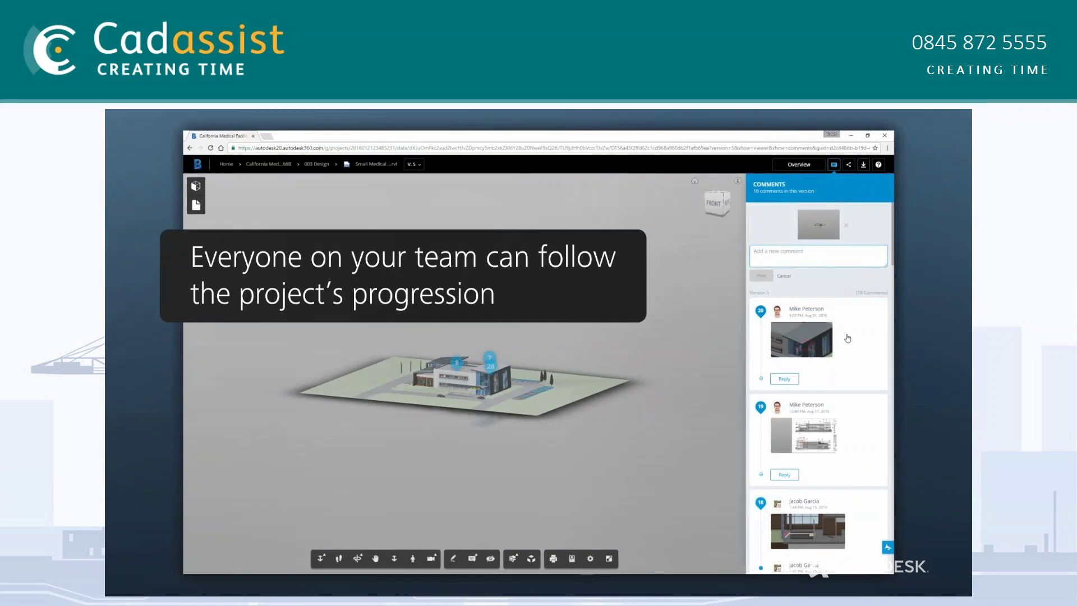
left_click(827, 345)
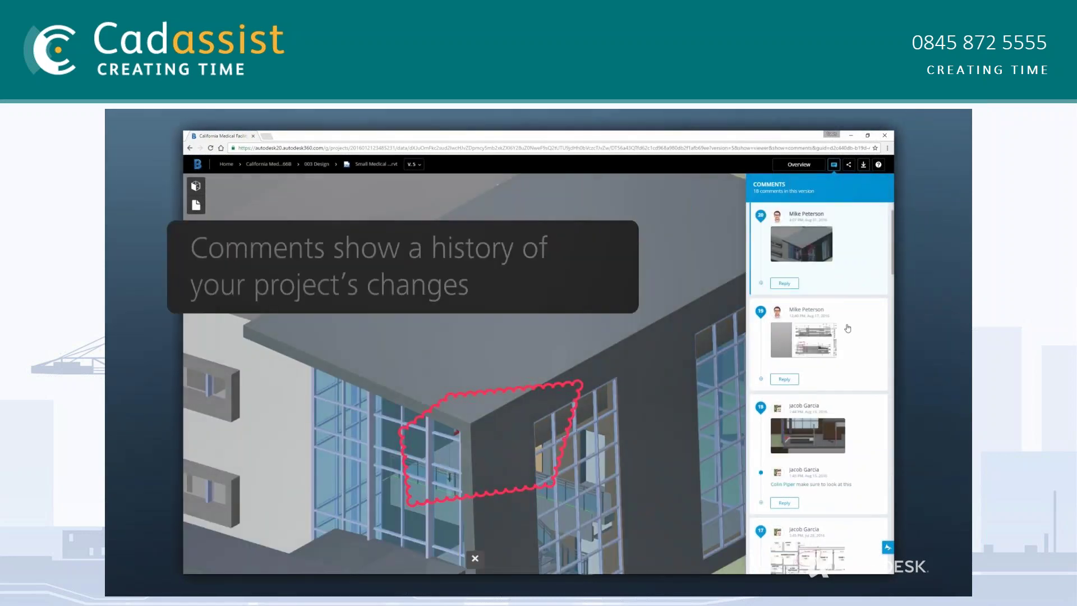
left_click(847, 334)
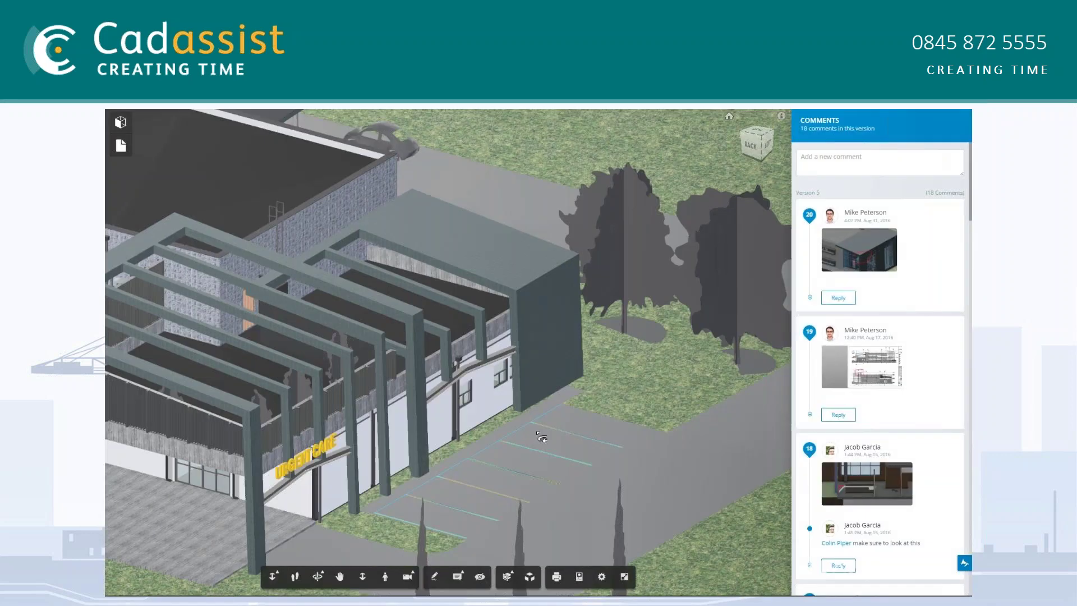
scroll(540, 437, "up", 5)
scroll(515, 385, "up", 3)
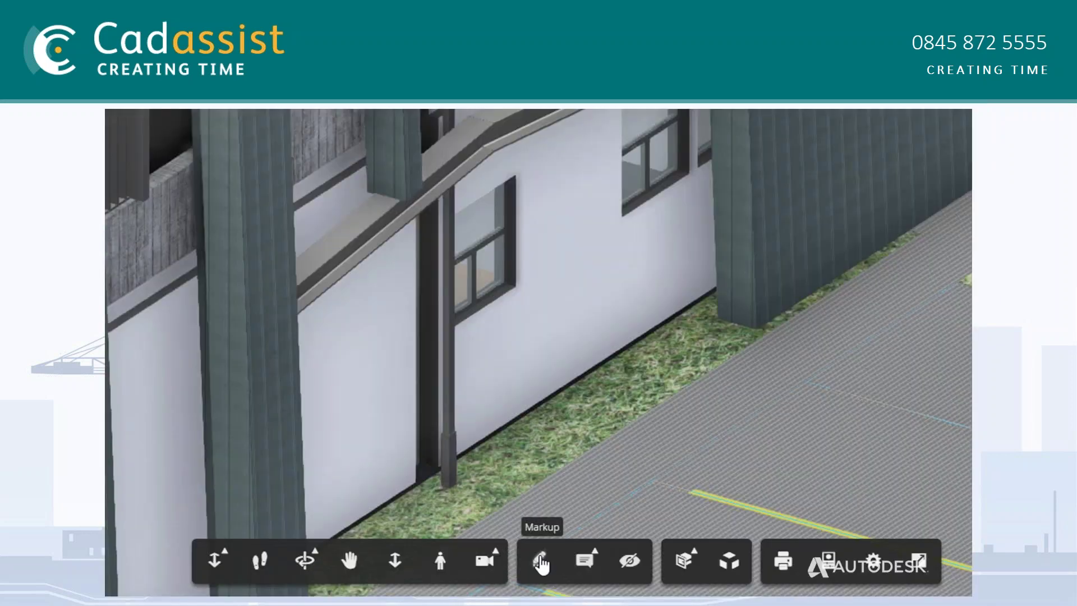
Circle the window by the canopy in red, save it as a comment, and reply 'Please check this'
left_click(540, 561)
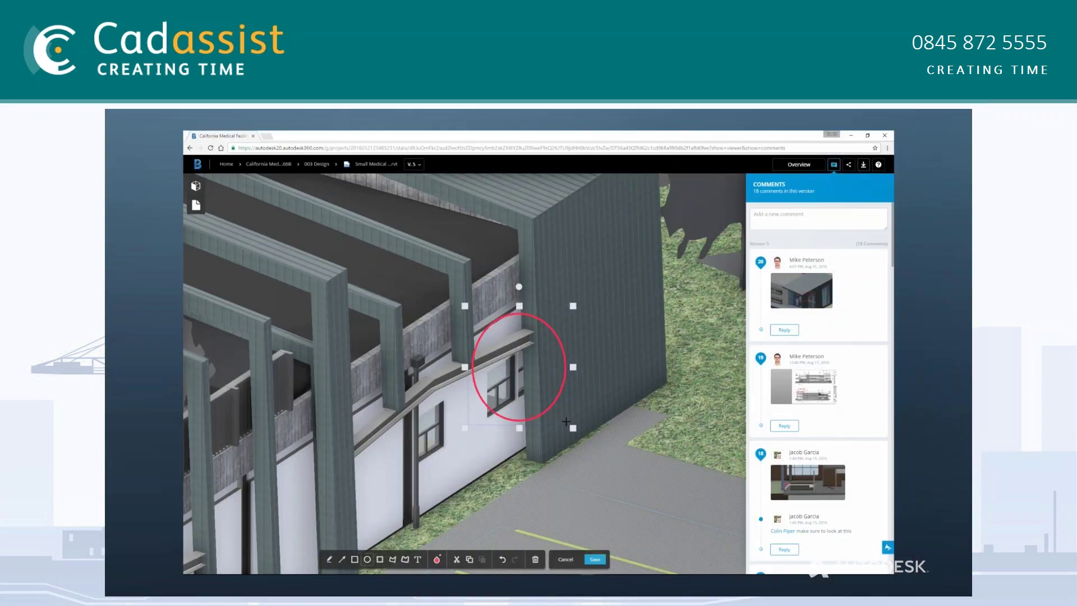
left_click(594, 560)
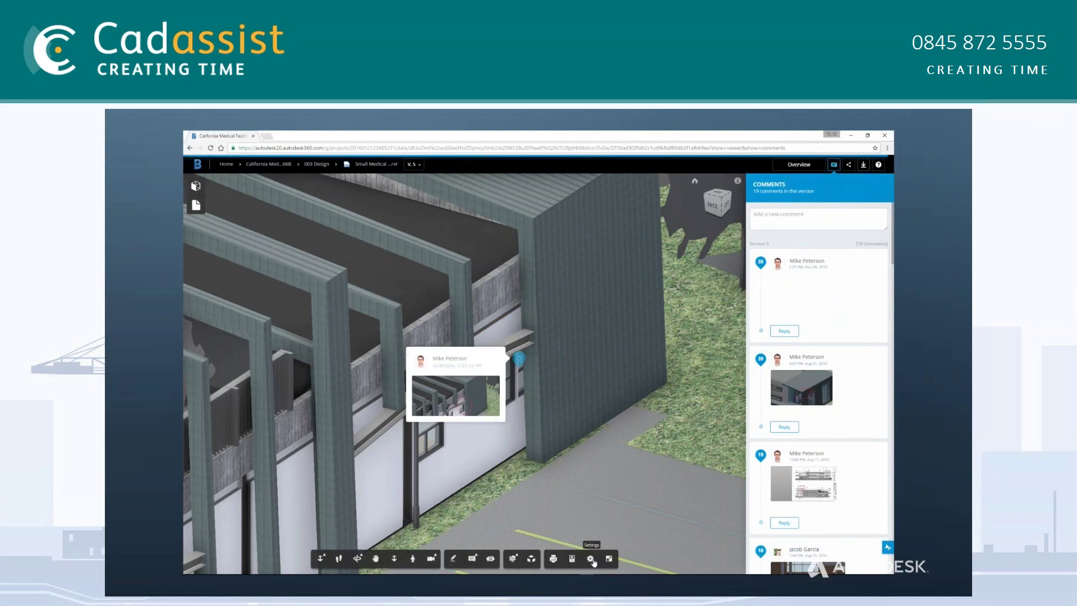
left_click(784, 332)
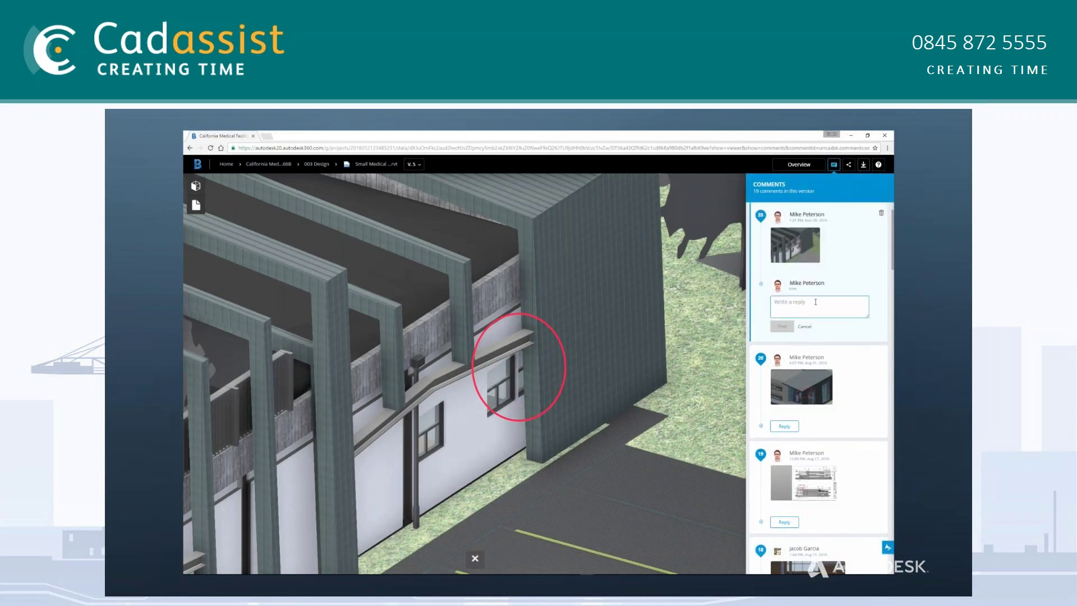
left_click(785, 328)
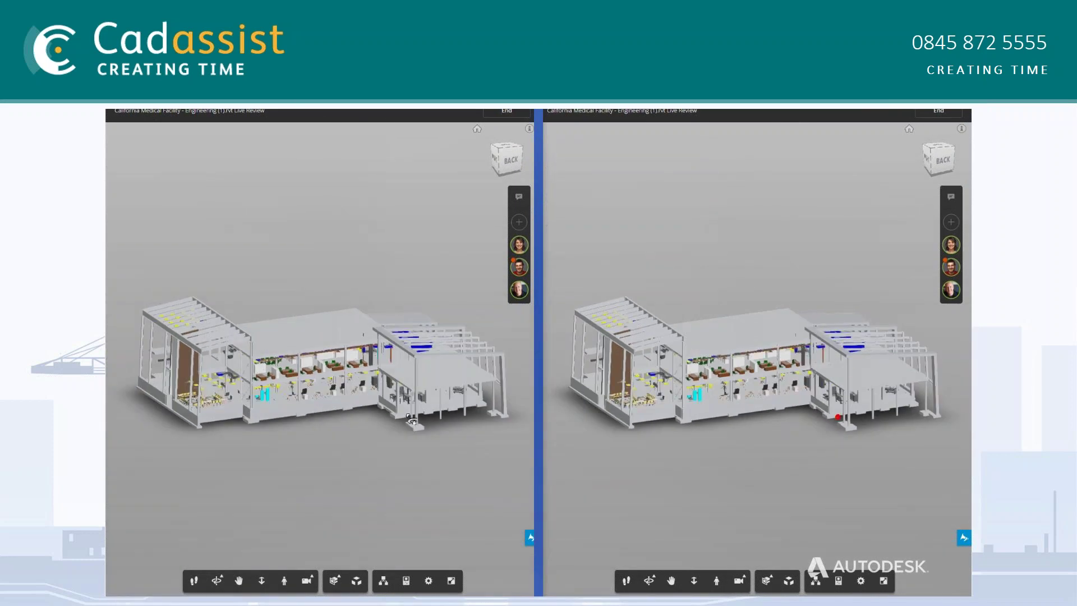
Send a live-review chat message asking how the revision looks
left_click(518, 197)
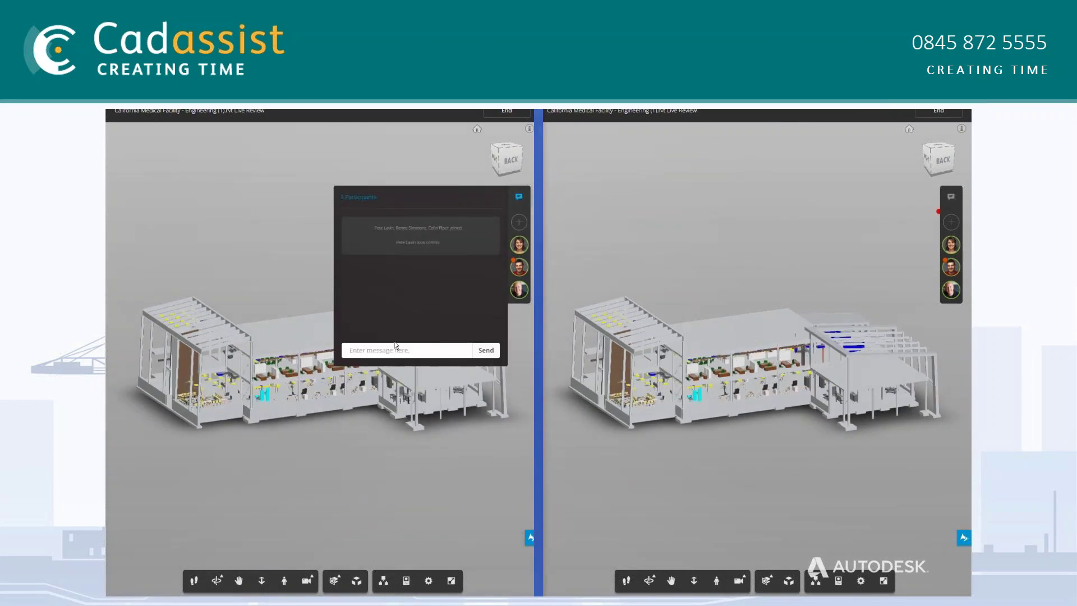
type("How does this rev look?")
key("Return")
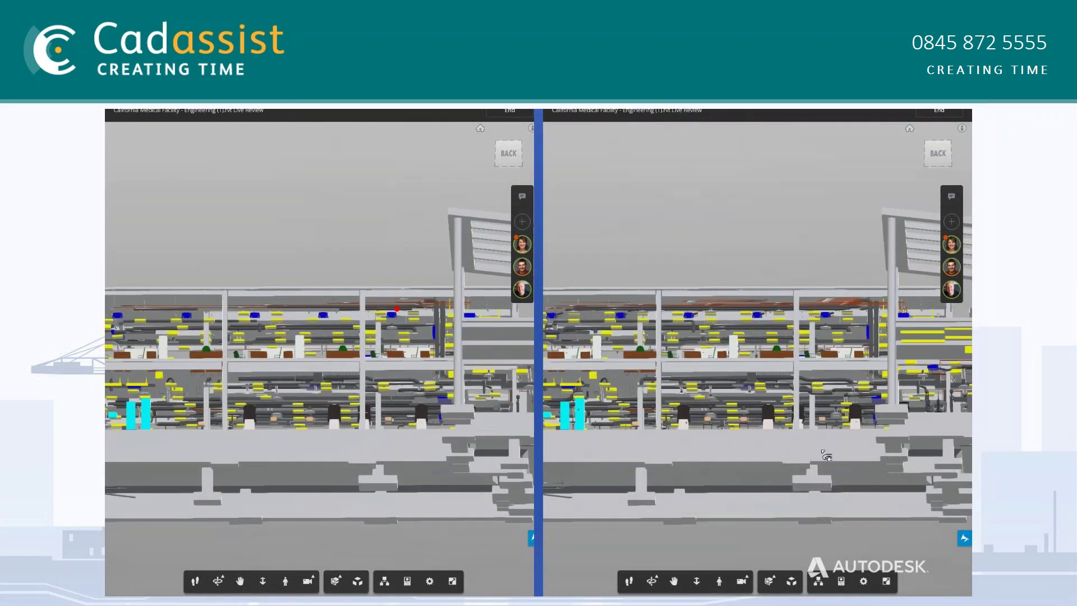
Isolate the Mechanical Equipment category from the Model Browser, then orbit and zoom in
left_click(818, 581)
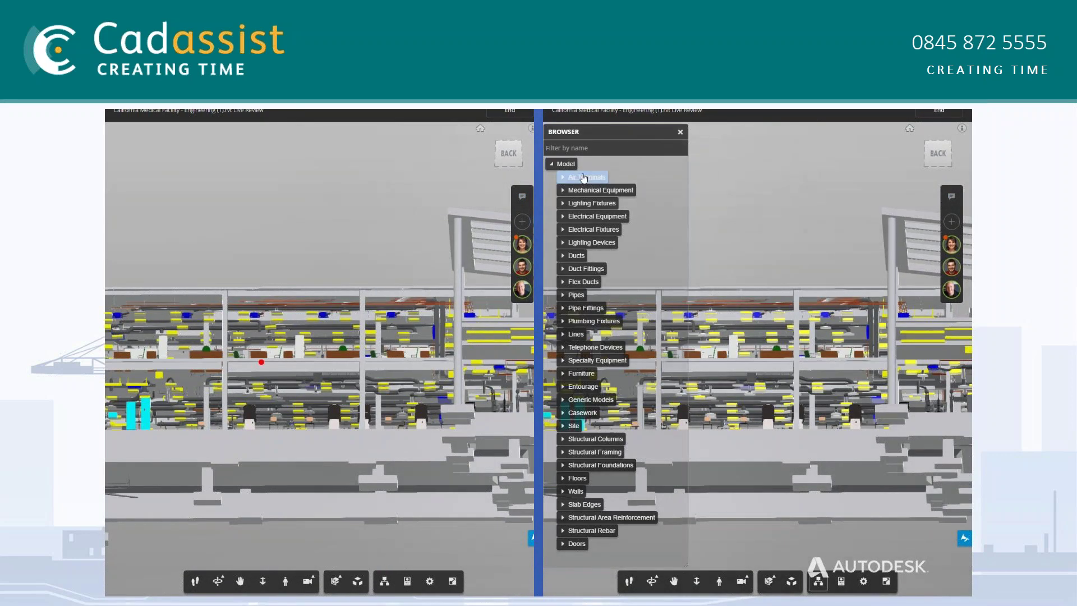
left_click(581, 176)
left_click(596, 190)
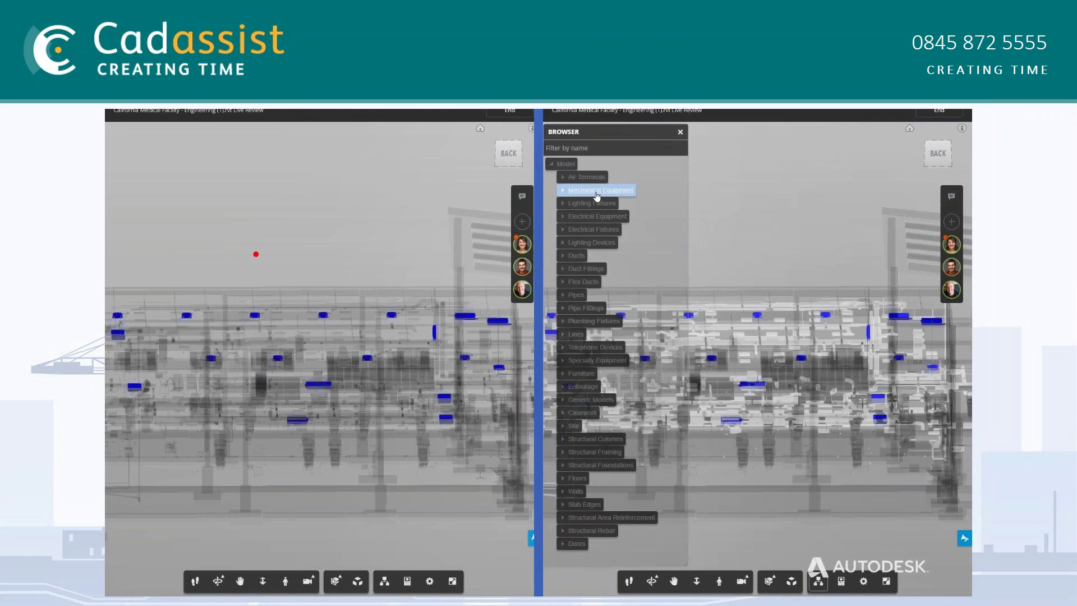
left_click_drag(739, 289, 772, 359)
scroll(771, 359, "up", 5)
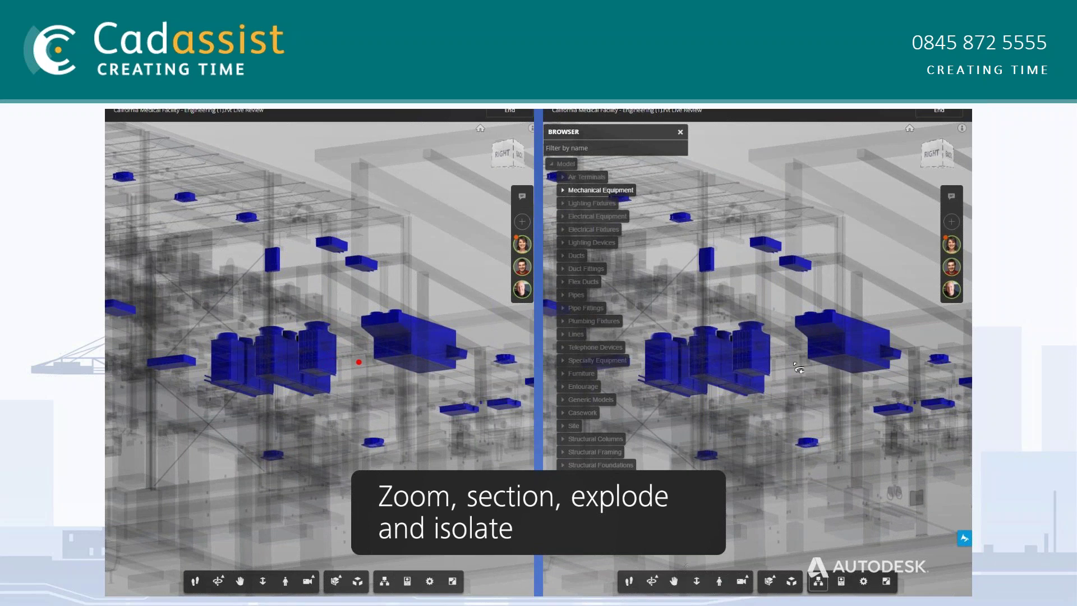
Reply in the other participant's chat that it looks good
left_click(950, 197)
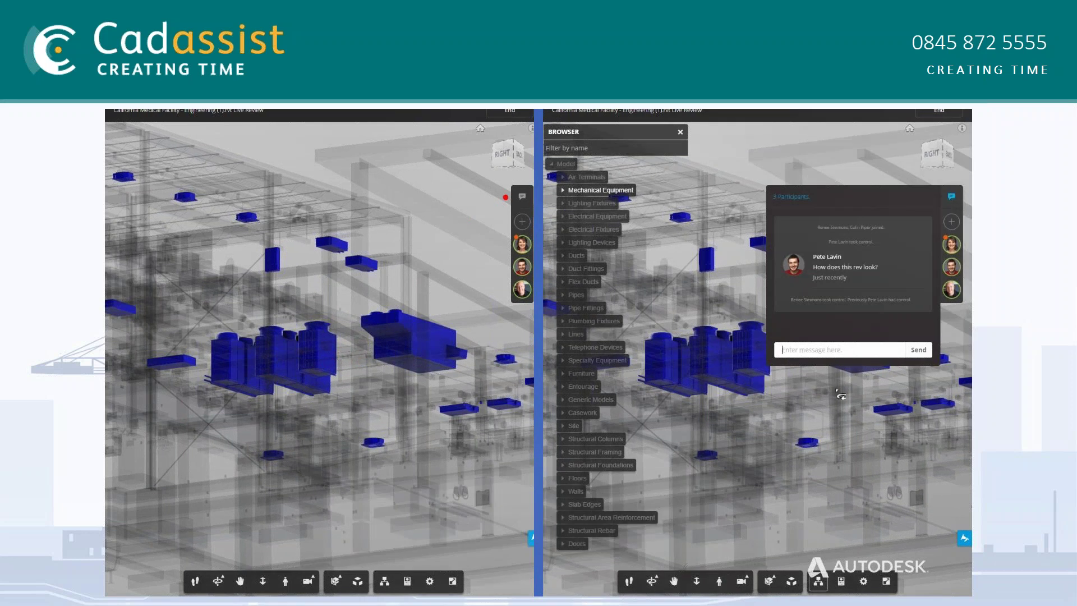
type("Looks good to me.")
key("Return")
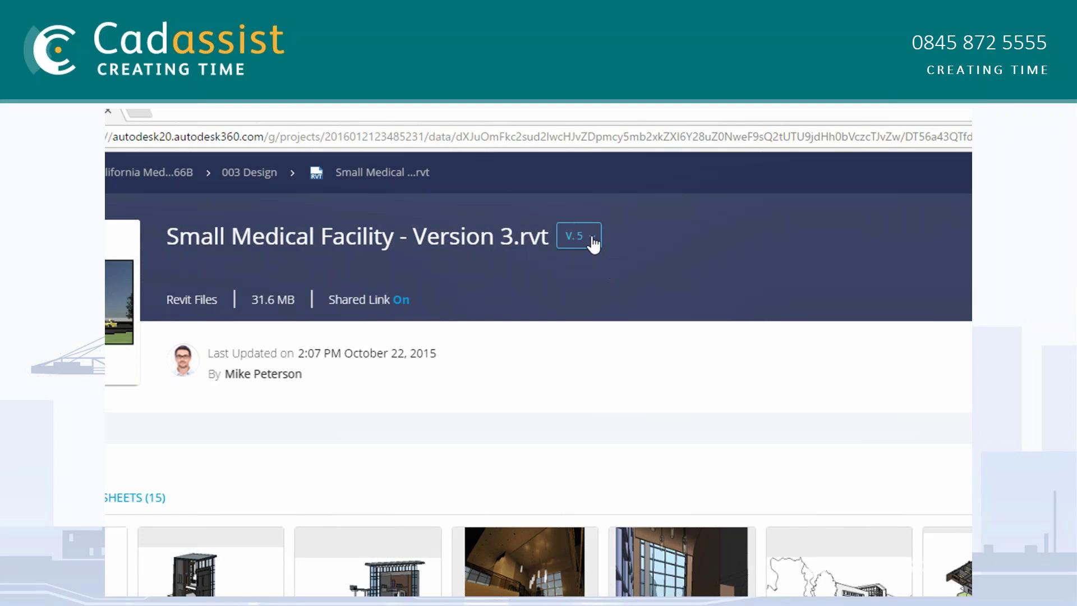
Step the file back through version 4 to version 3 and zoom into its 3D model
left_click(592, 238)
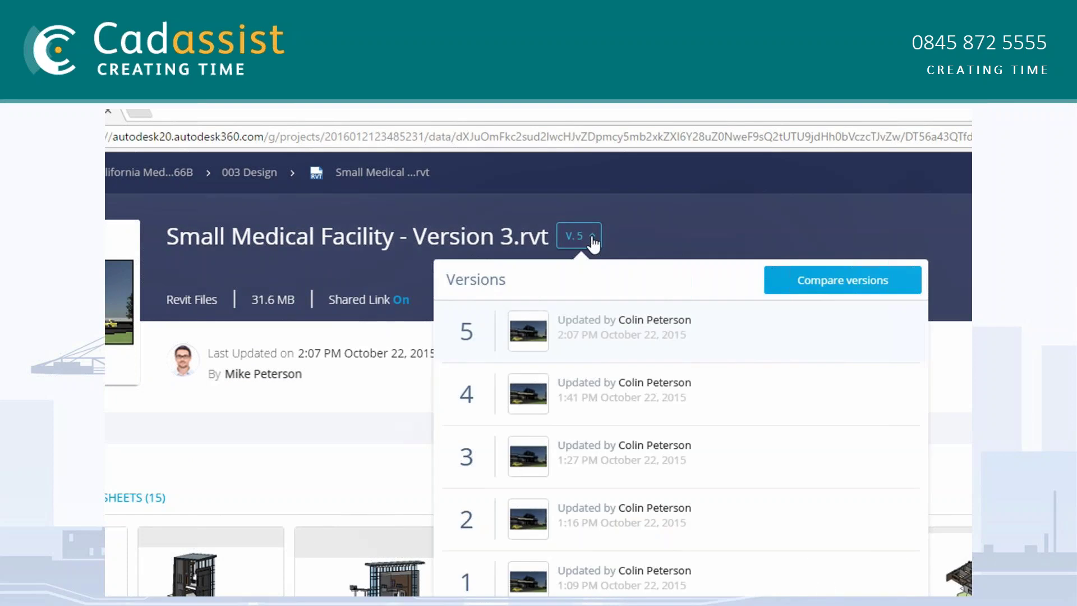
left_click(593, 402)
left_click(575, 247)
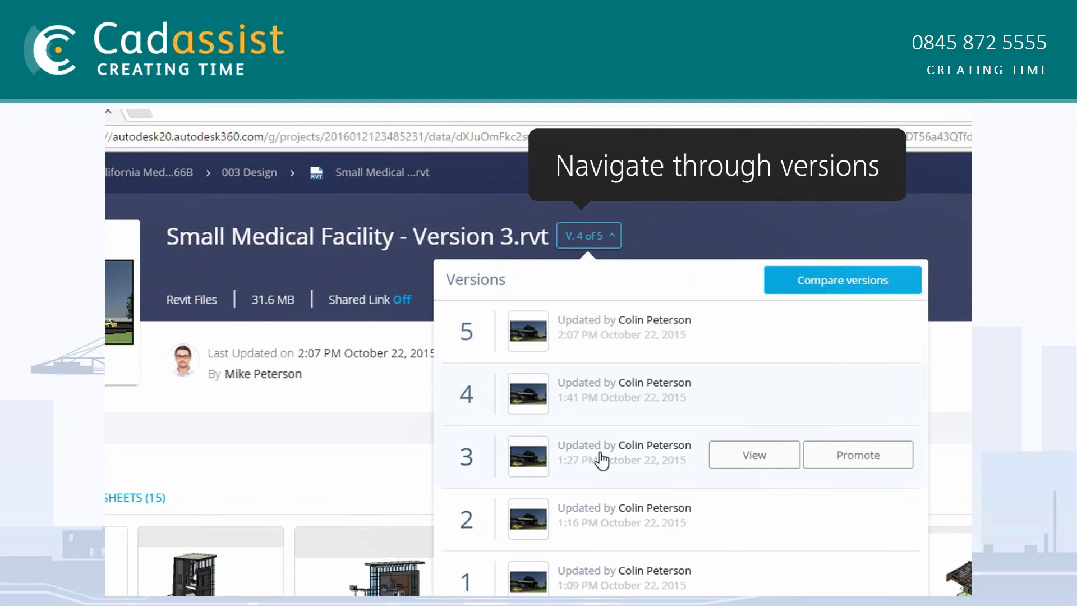
left_click(602, 461)
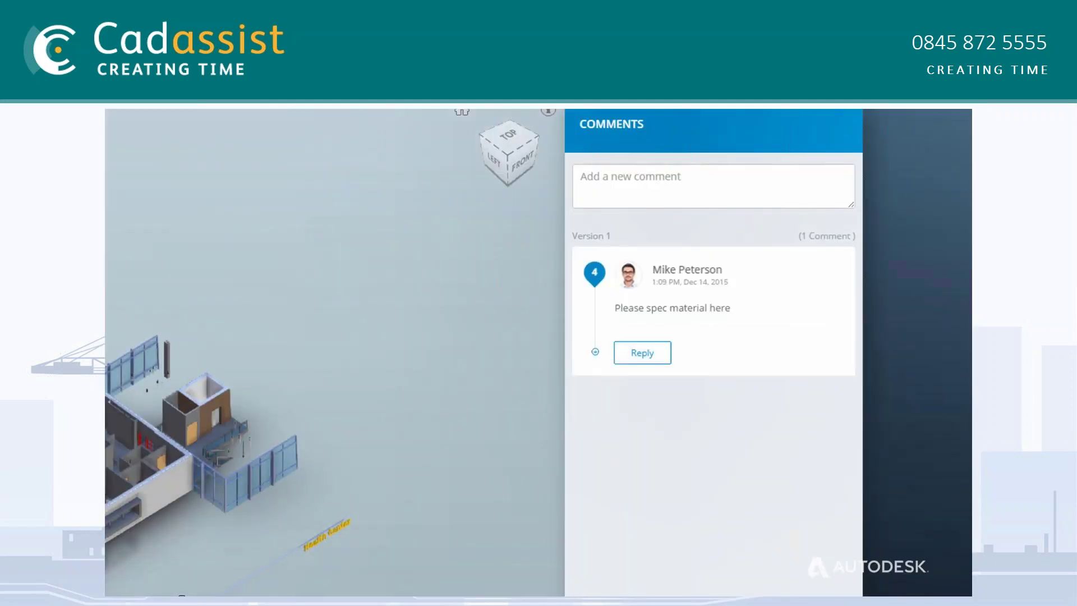
scroll(227, 580, "up", 5)
scroll(313, 469, "up", 5)
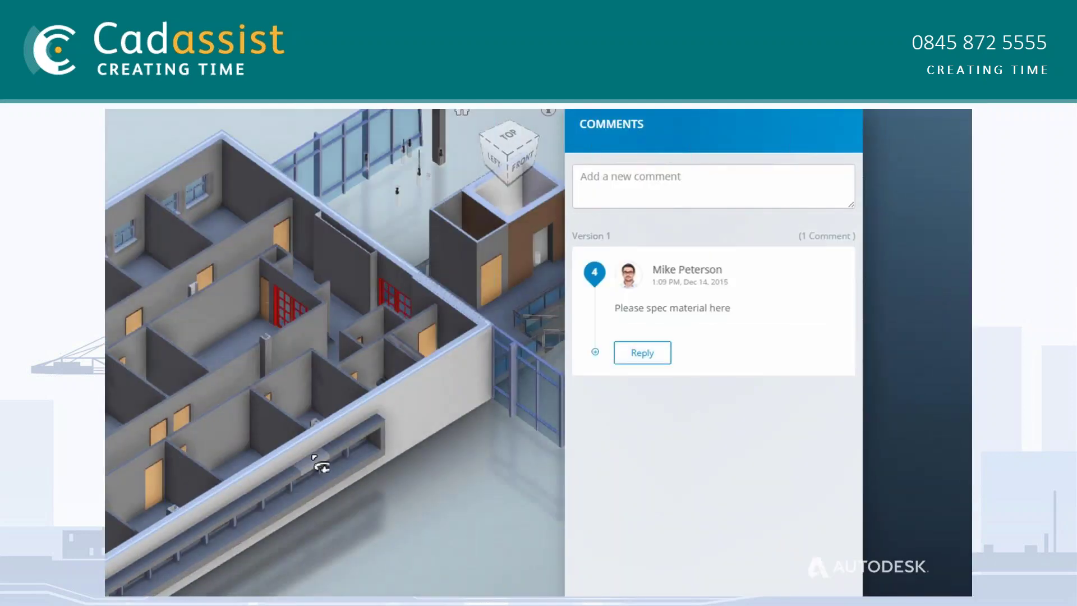
Post the comment 'The second floor here is a WIP' on version 3 and open the version list
left_click(655, 177)
type("The second floor here is a WIP")
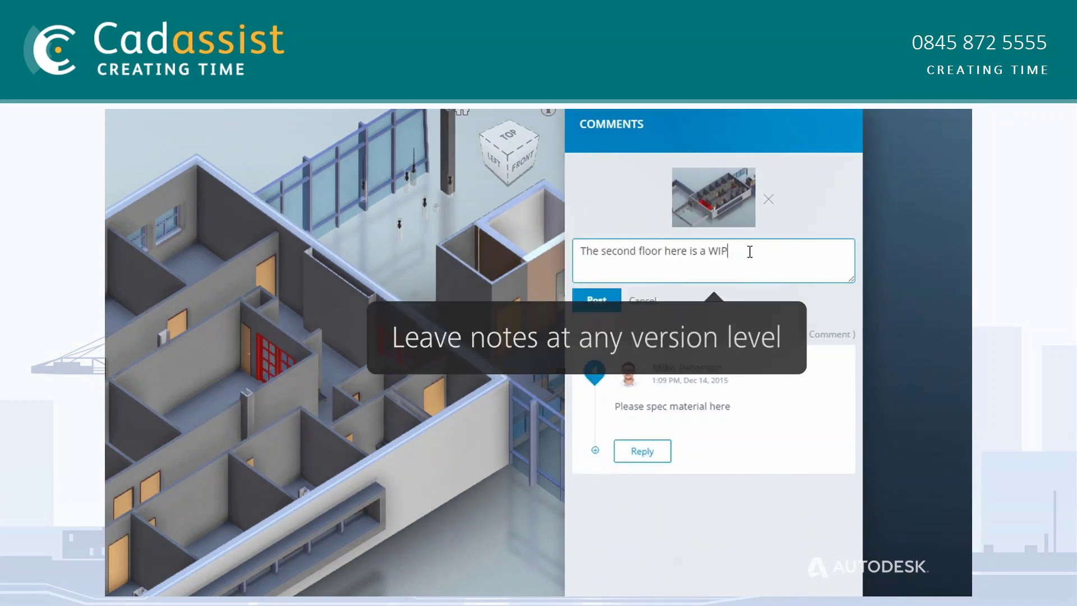
left_click(596, 298)
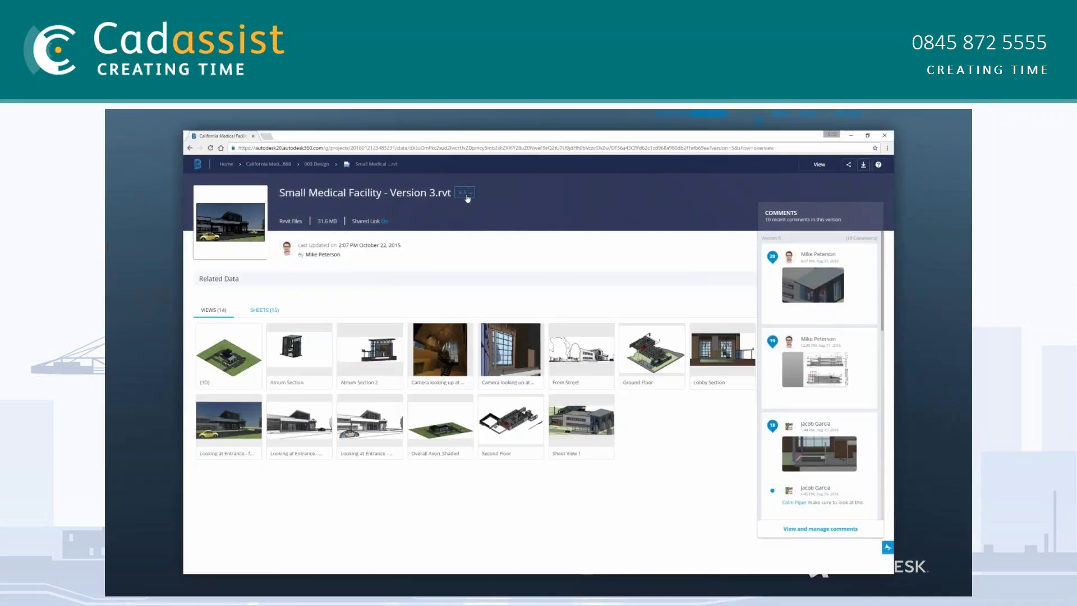
left_click(466, 194)
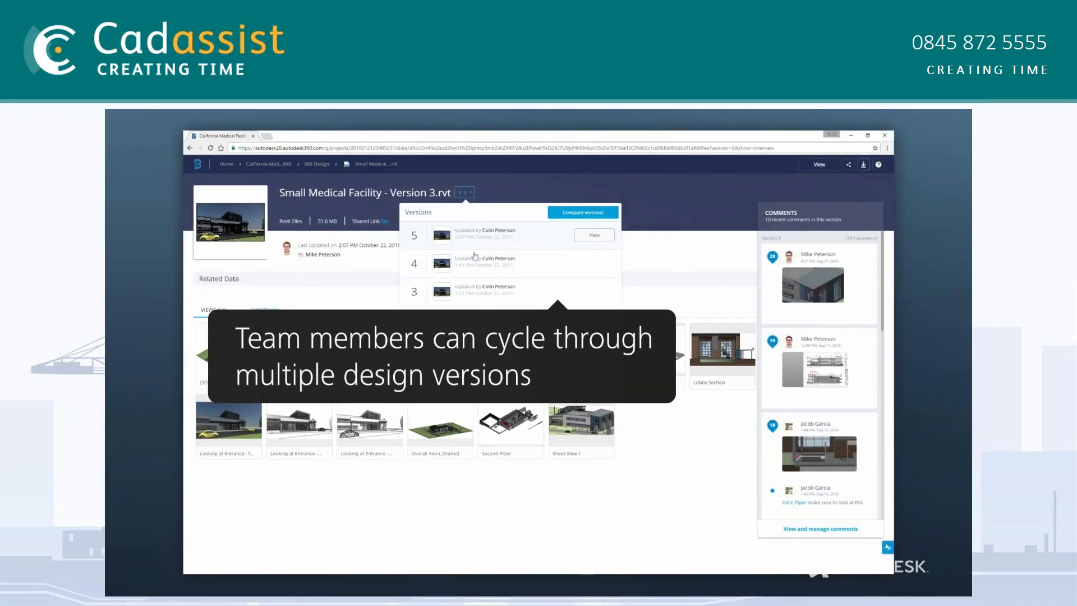
Load version 3 and compare it against version 2: 1 added, 61 modified elements
left_click(477, 290)
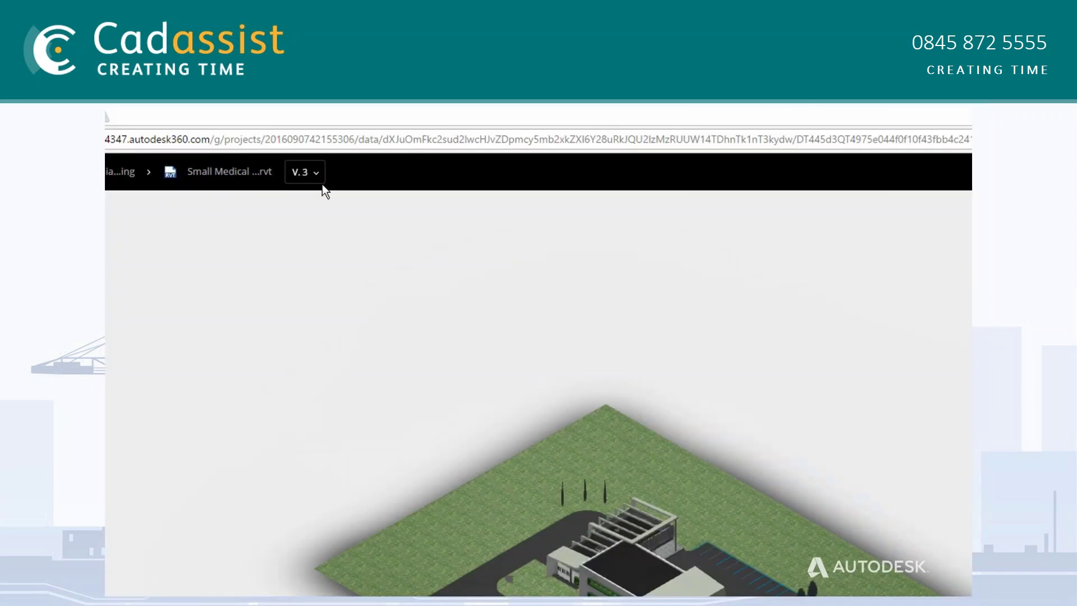
left_click(321, 179)
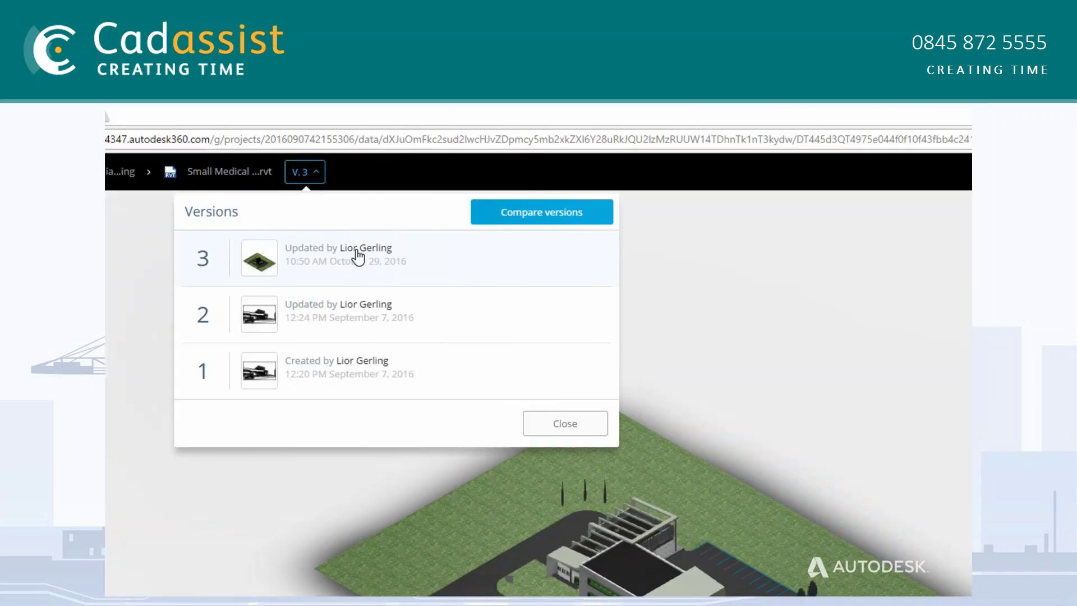
left_click(568, 216)
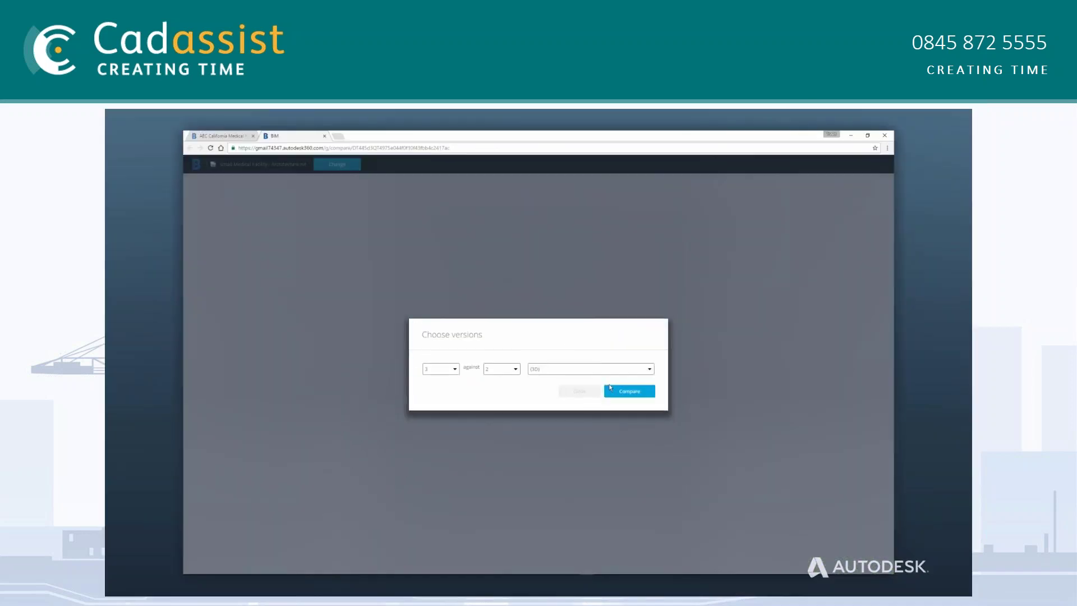
left_click(624, 393)
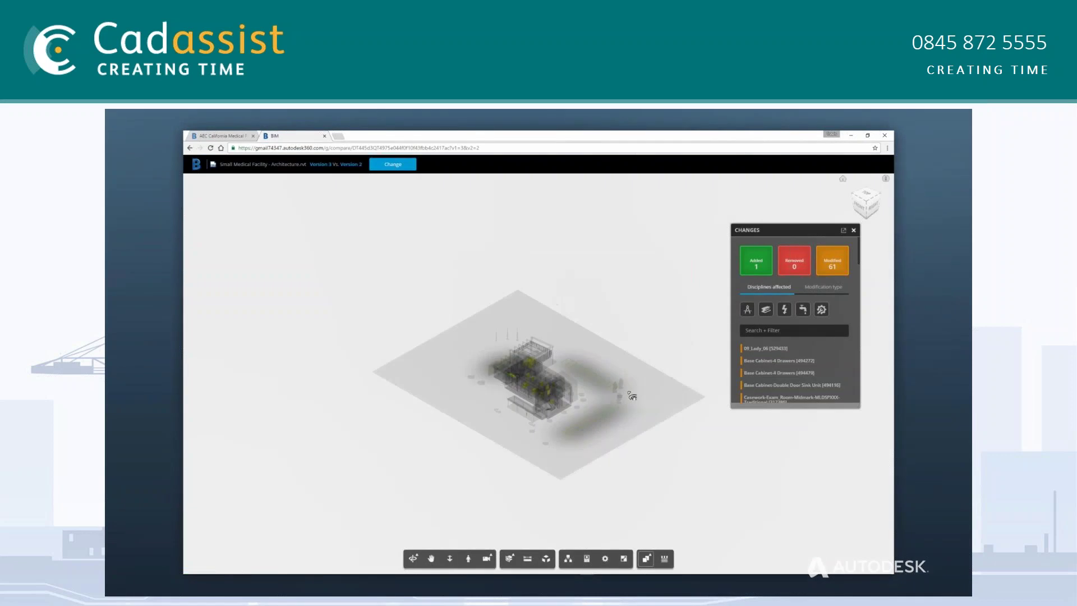
Show only the added elements and inspect the details of the added Model Text
left_click(804, 273)
left_click(833, 268)
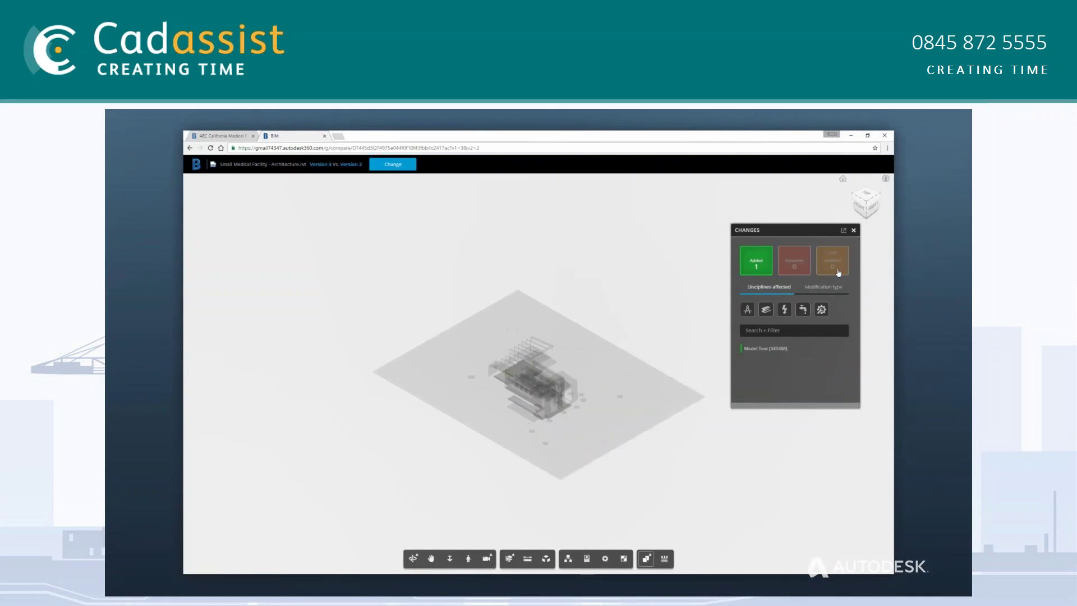
left_click(765, 350)
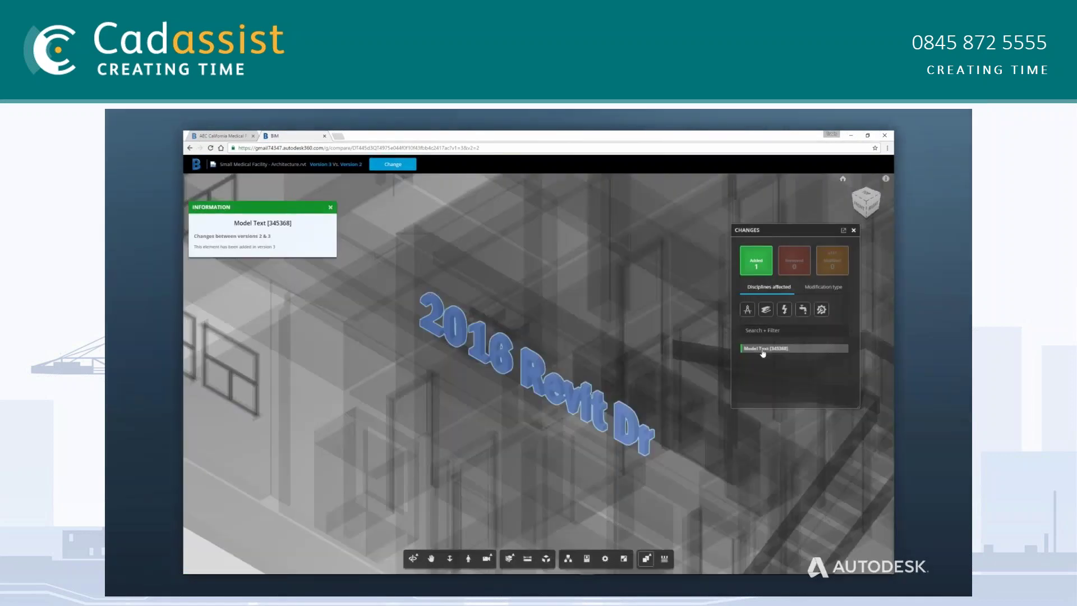
Switch to the 61 modified elements and inspect the four-drawer base cabinet's changes
left_click(764, 273)
left_click(841, 272)
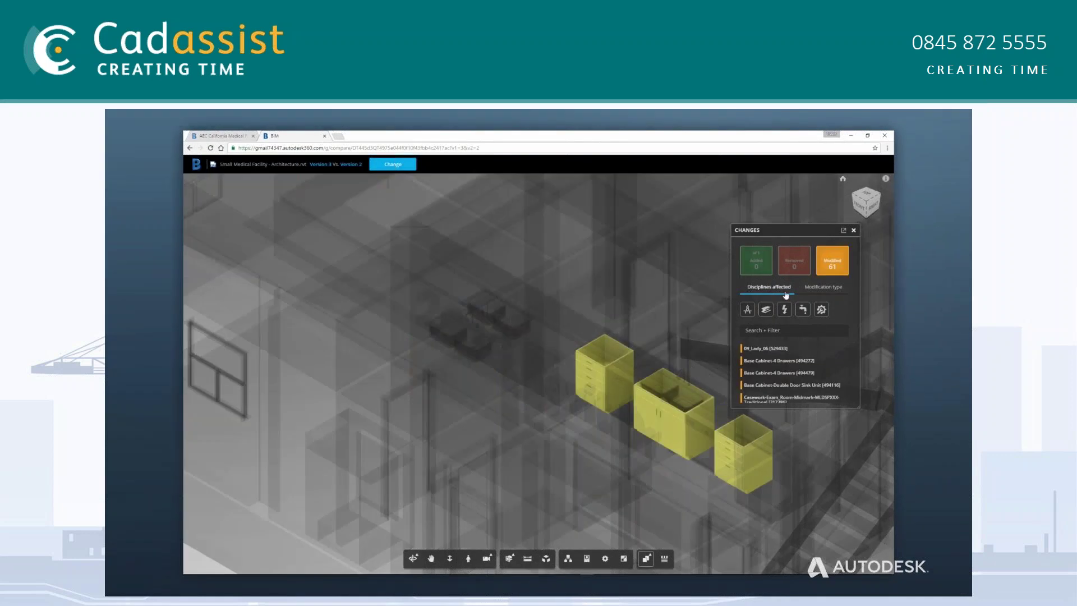
left_click(780, 362)
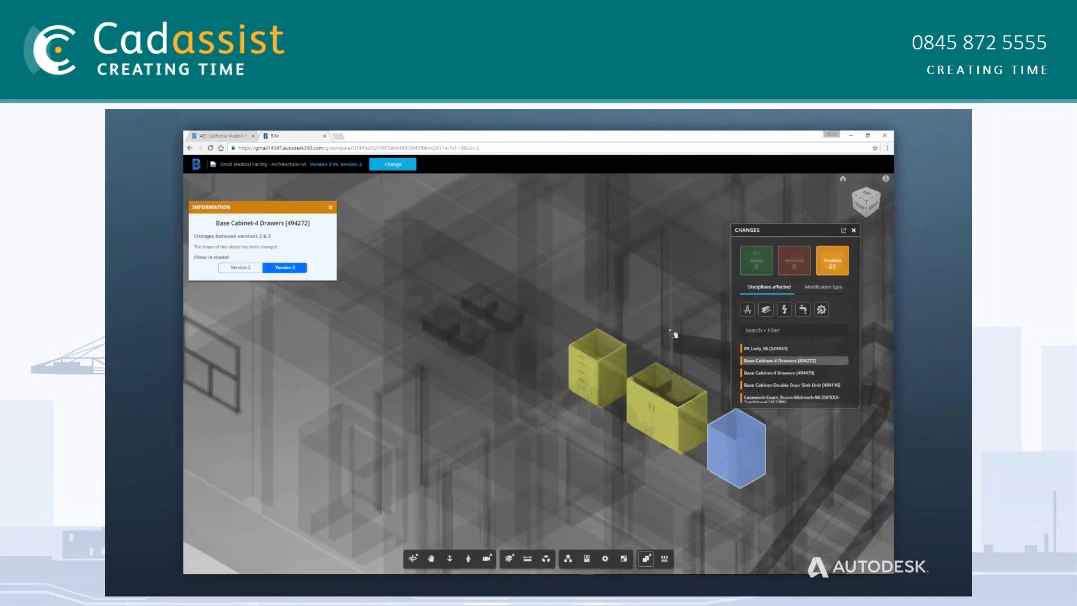
Zoom to the modified sliding door panel and compare it between Version 2 and Version 3
double_click(565, 317)
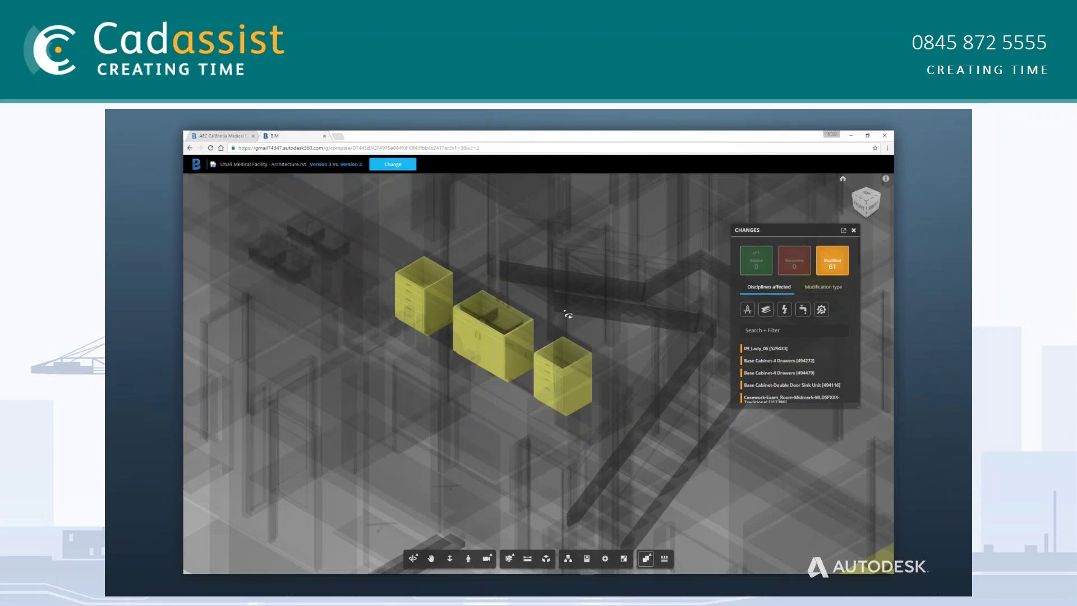
left_click(502, 337)
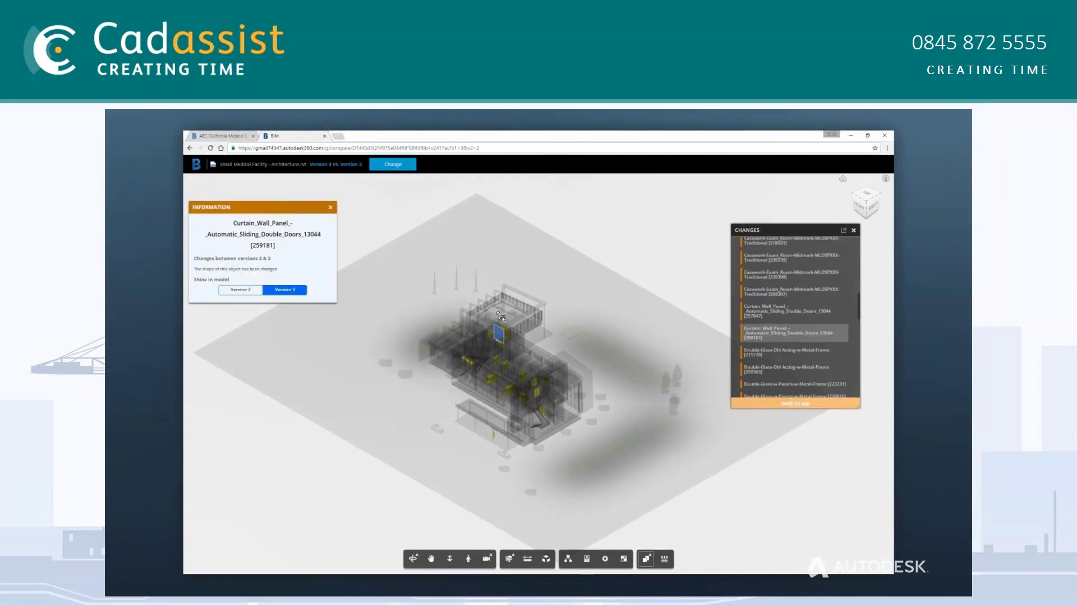
double_click(499, 316)
left_click(250, 290)
left_click(291, 290)
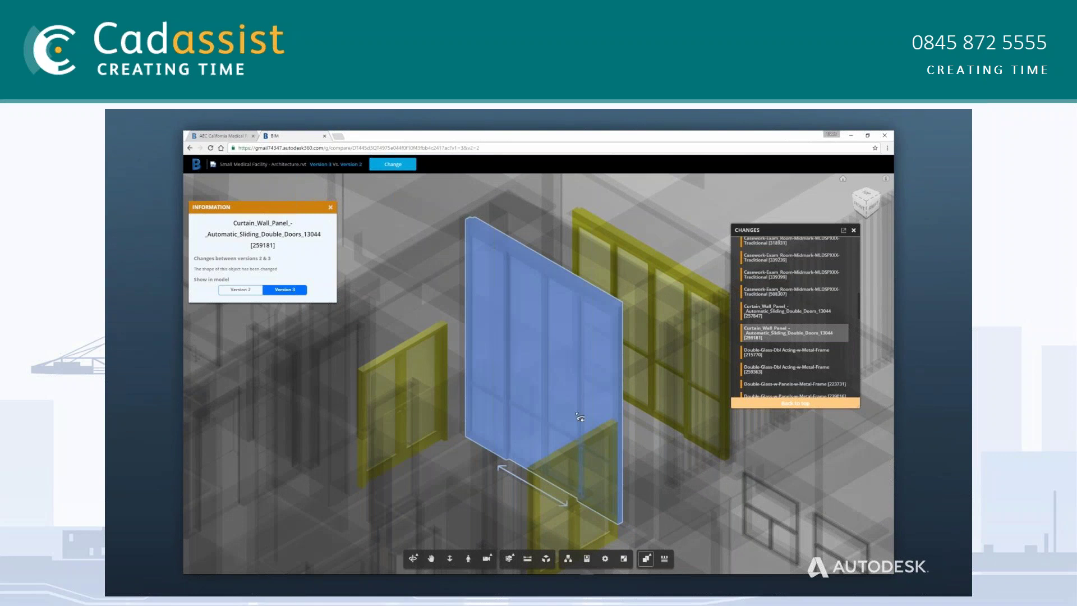
left_click_drag(596, 414, 641, 437)
left_click(647, 435)
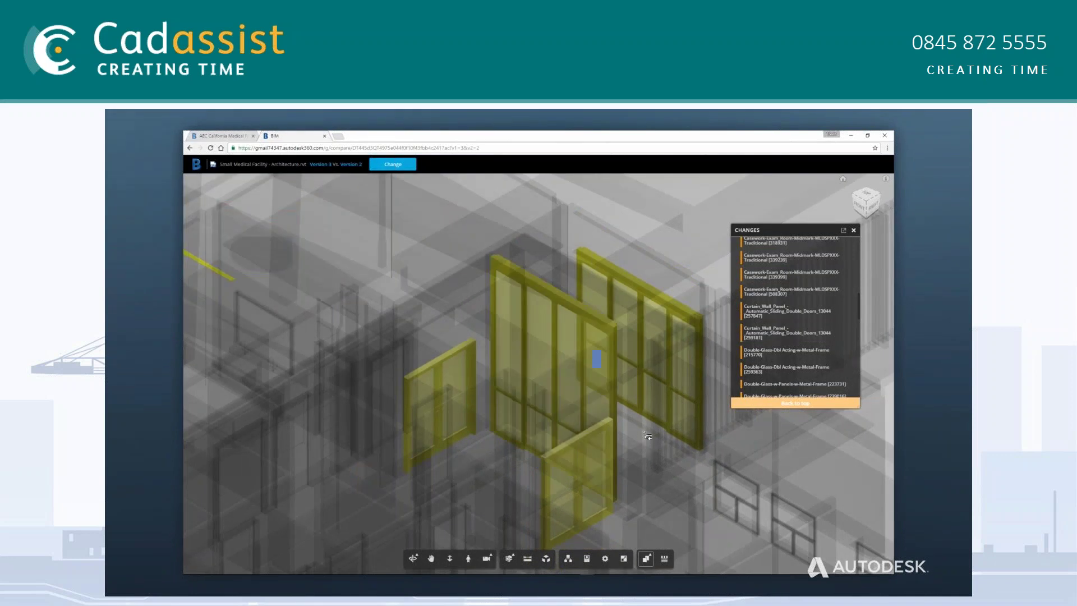